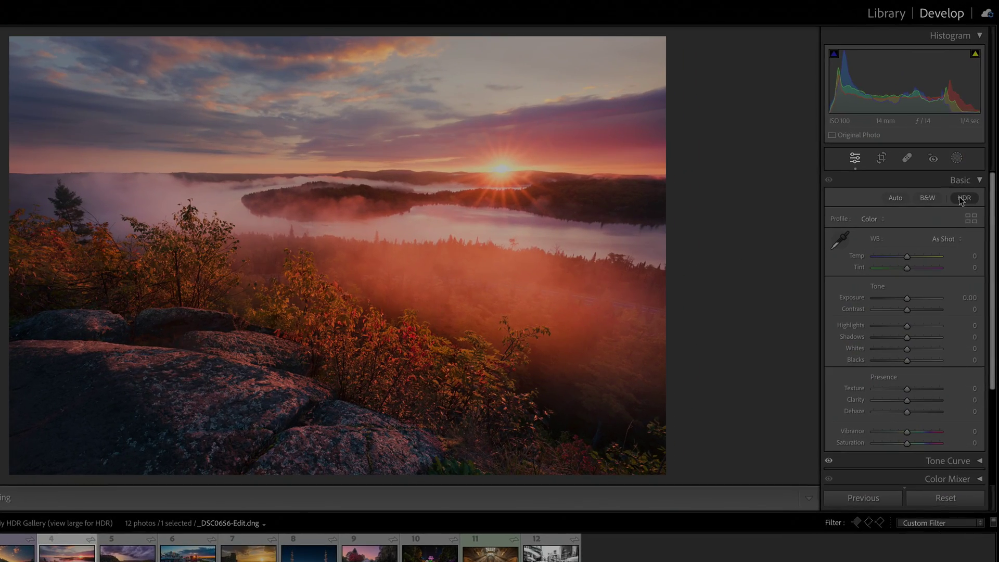
Enable HDR on the misty lake sunrise photo, then open My HDR Gallery's Lightroom Links options
left_click(964, 198)
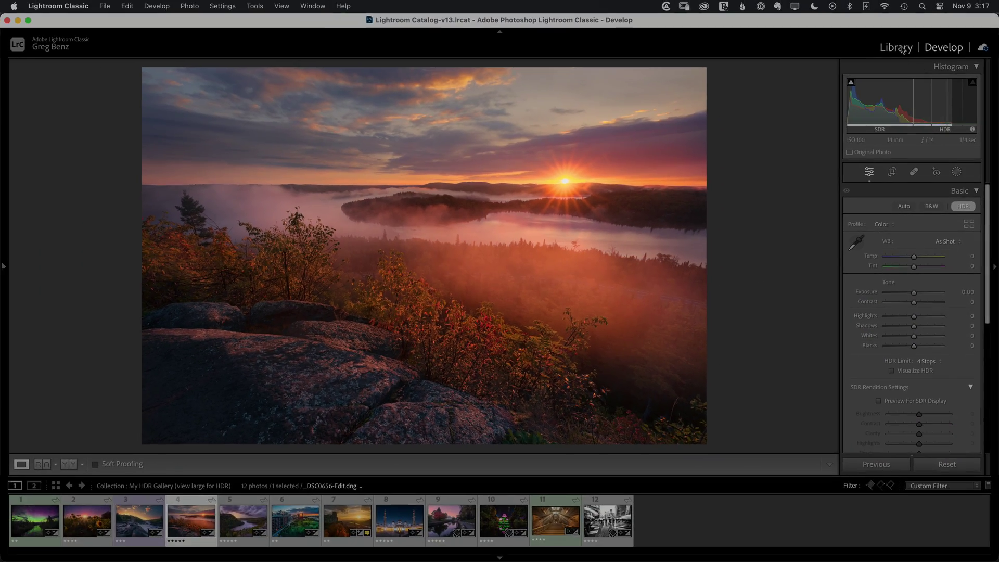
left_click(886, 13)
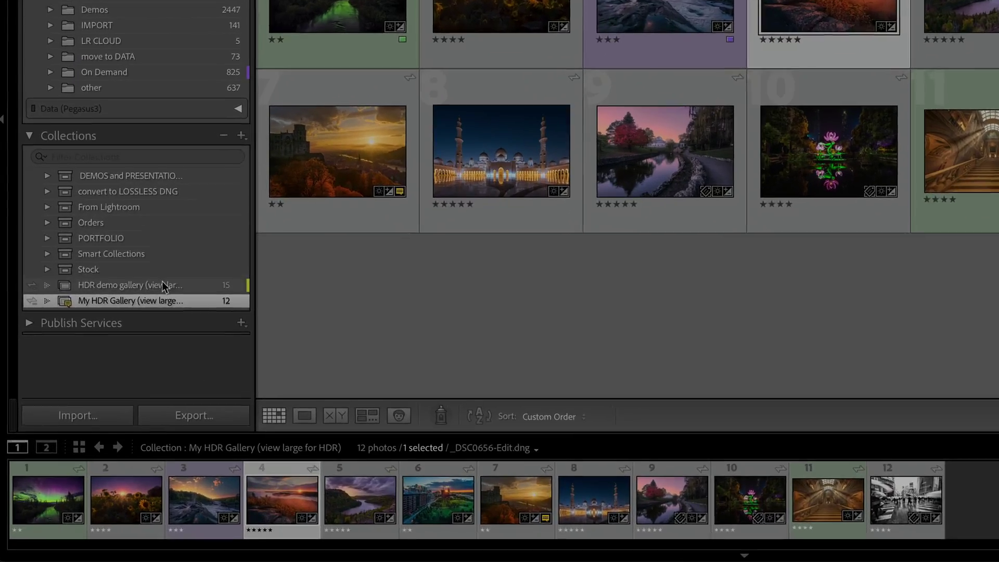
right_click(104, 382)
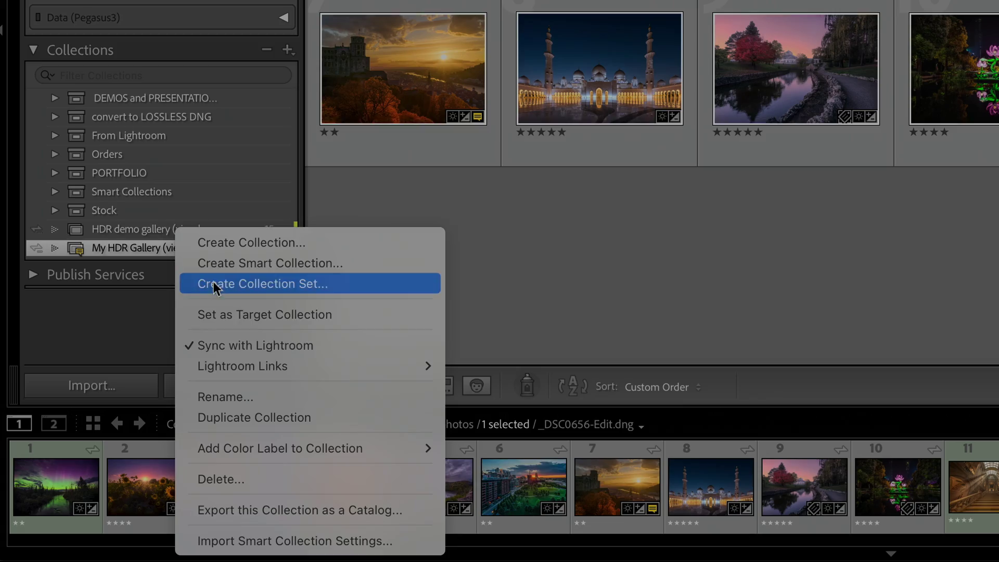
mouse_move(267, 366)
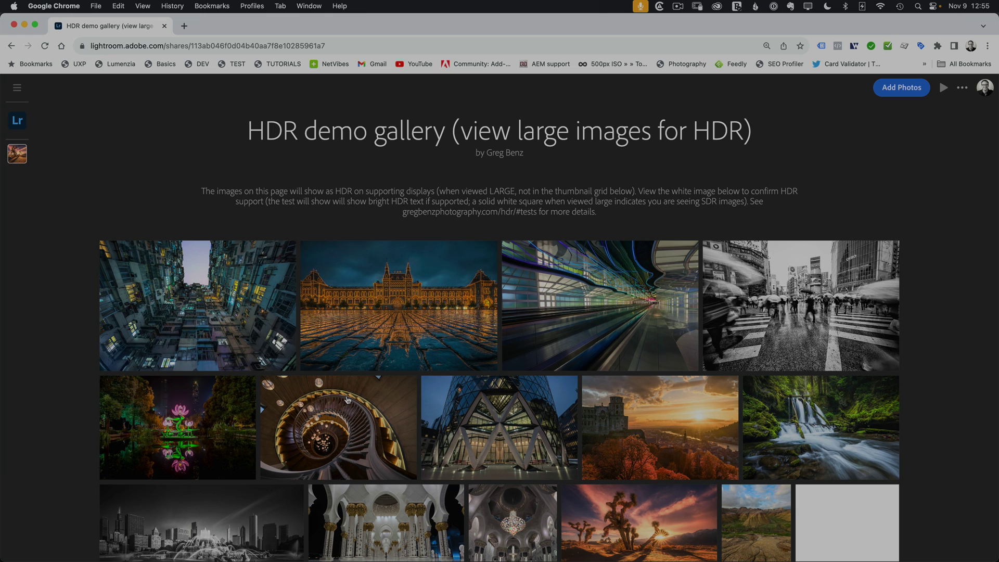
Preview the Hong Kong buildings photo large, close it, and return to Lightroom Classic
left_click(207, 296)
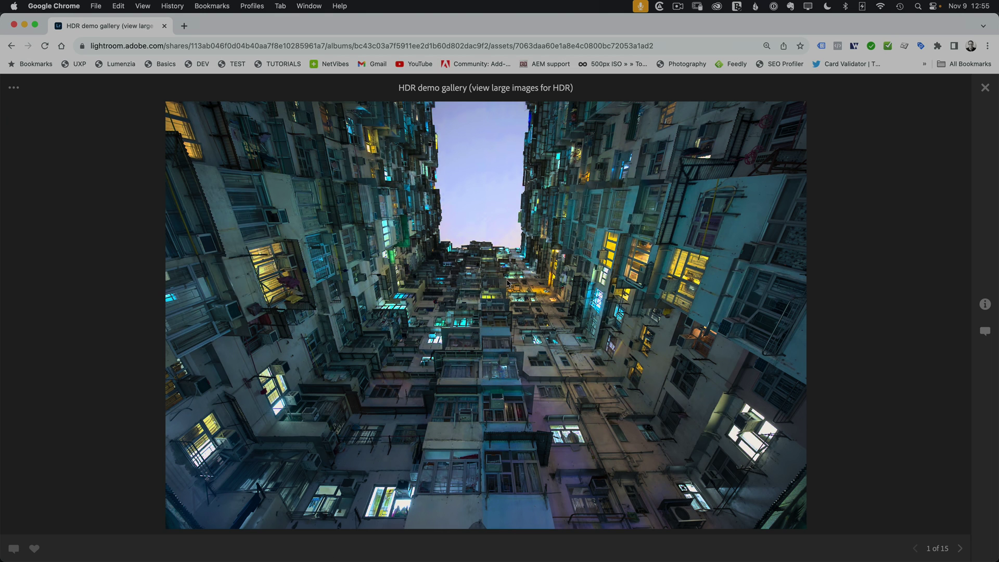
key("Escape")
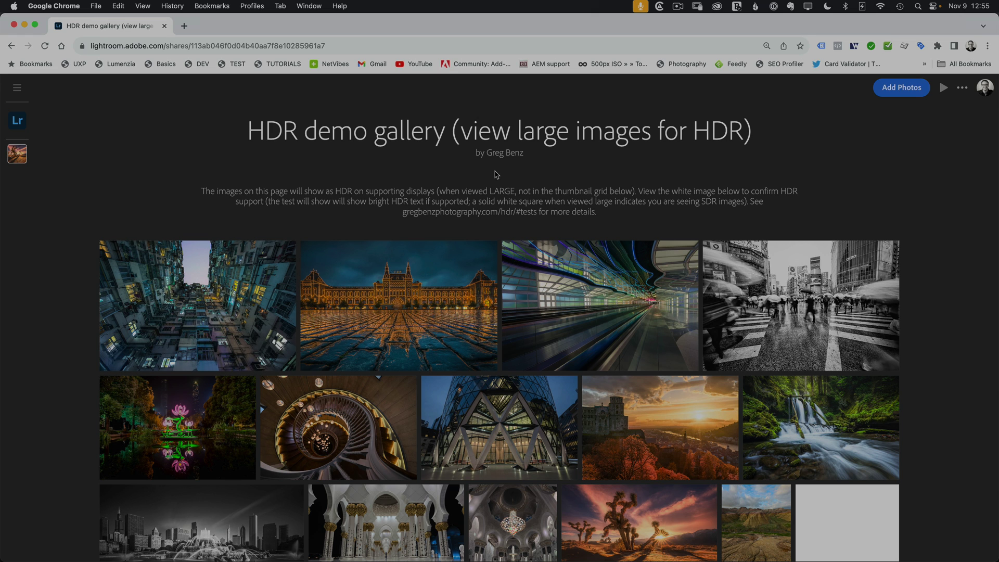
key("super+Tab")
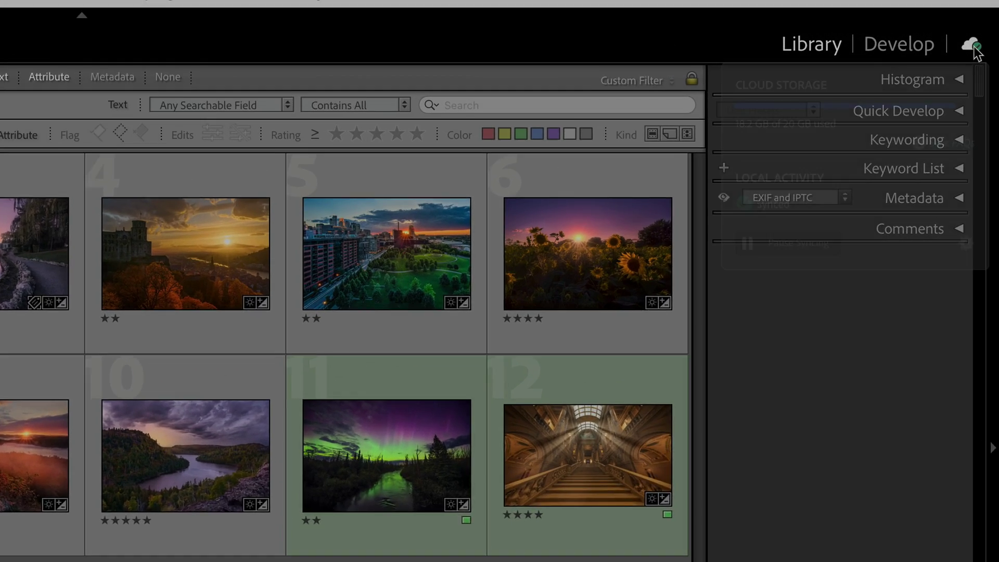
Check the cloud storage sync status and dismiss the panel
left_click(983, 49)
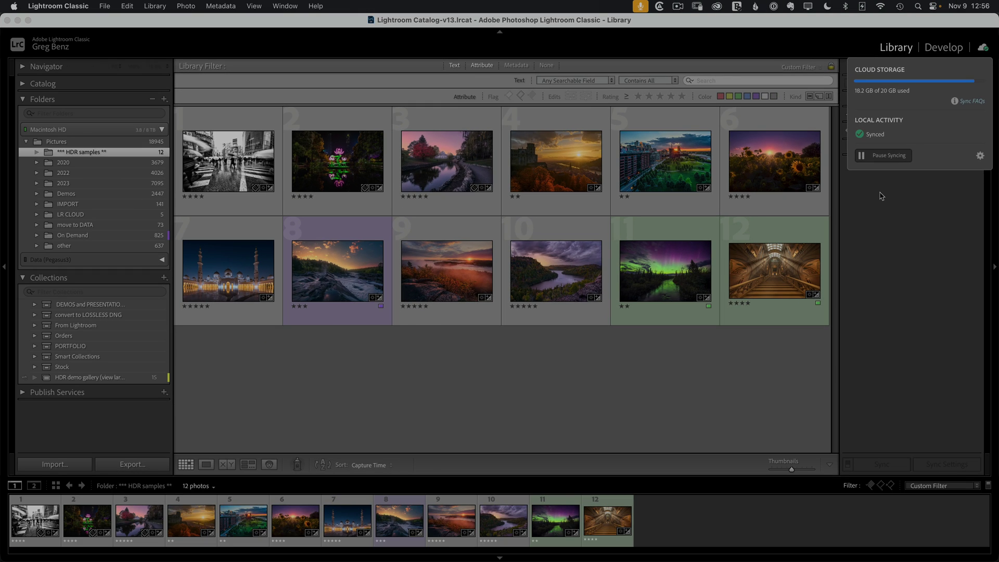
left_click(778, 321)
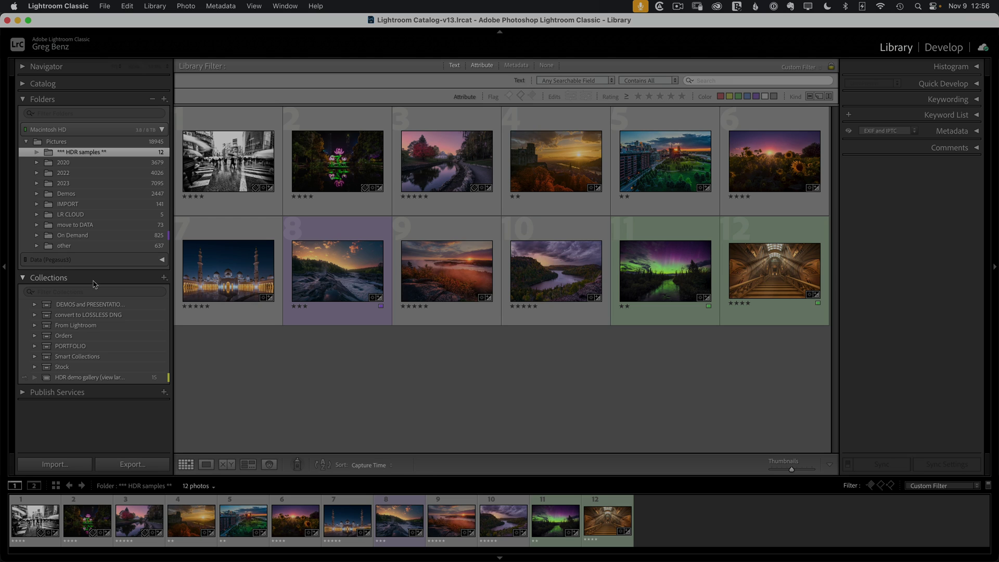
Create a collection named 'My HDR Gallery' with Sync with Lightroom enabled
left_click(164, 279)
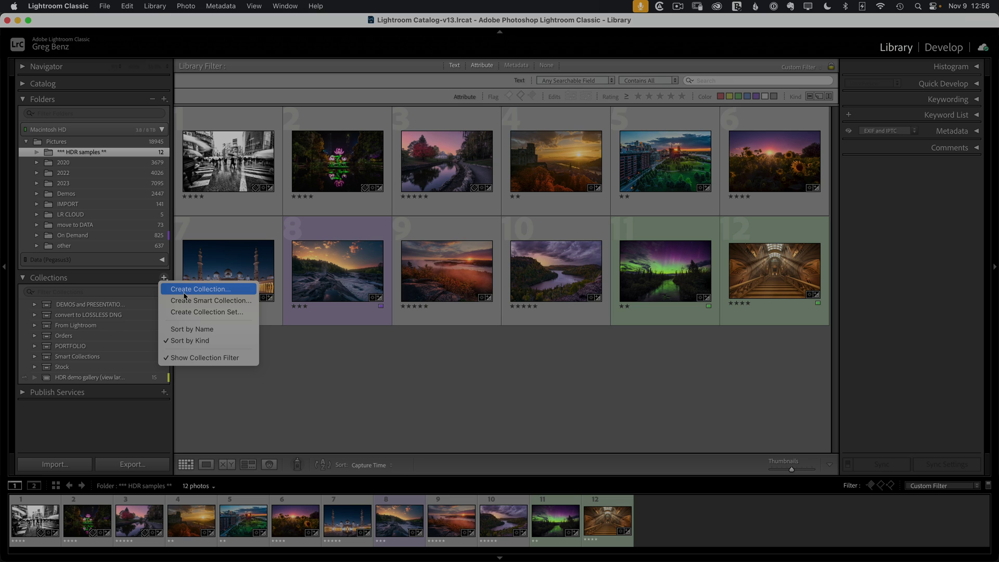
left_click(184, 290)
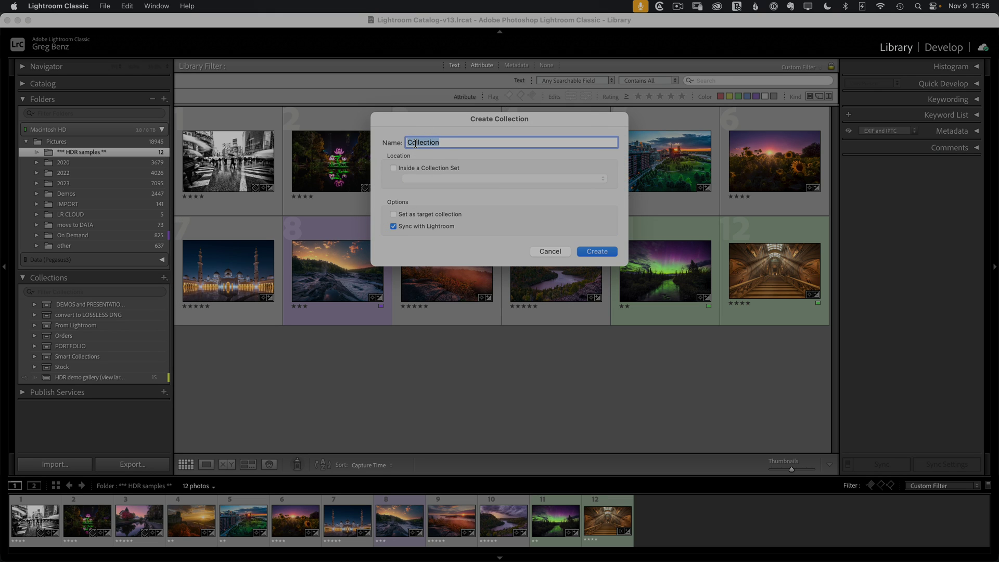
type("My HDR Gallery")
left_click(606, 258)
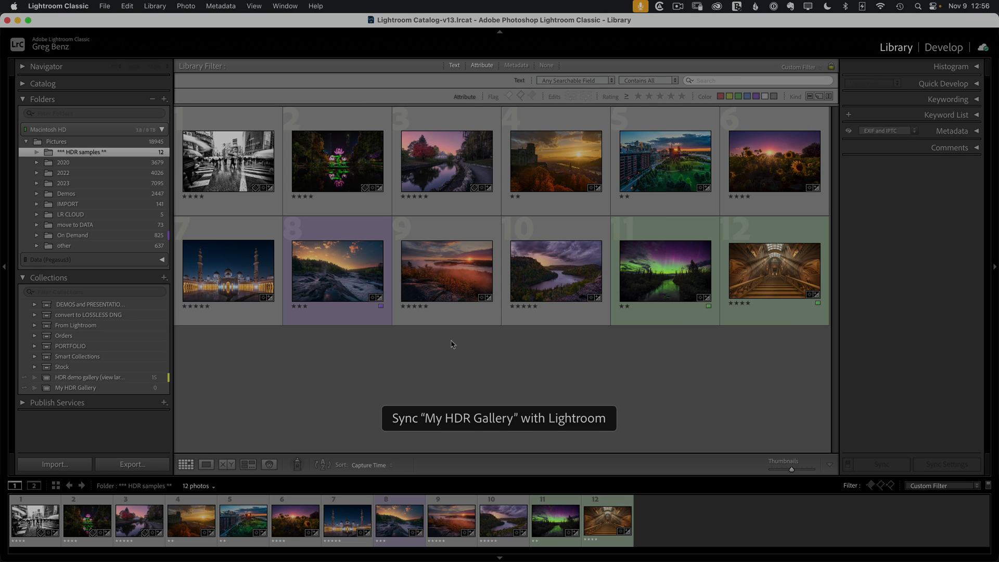
Select My HDR Gallery and make it public through Lightroom Links with a shareable link
left_click(78, 387)
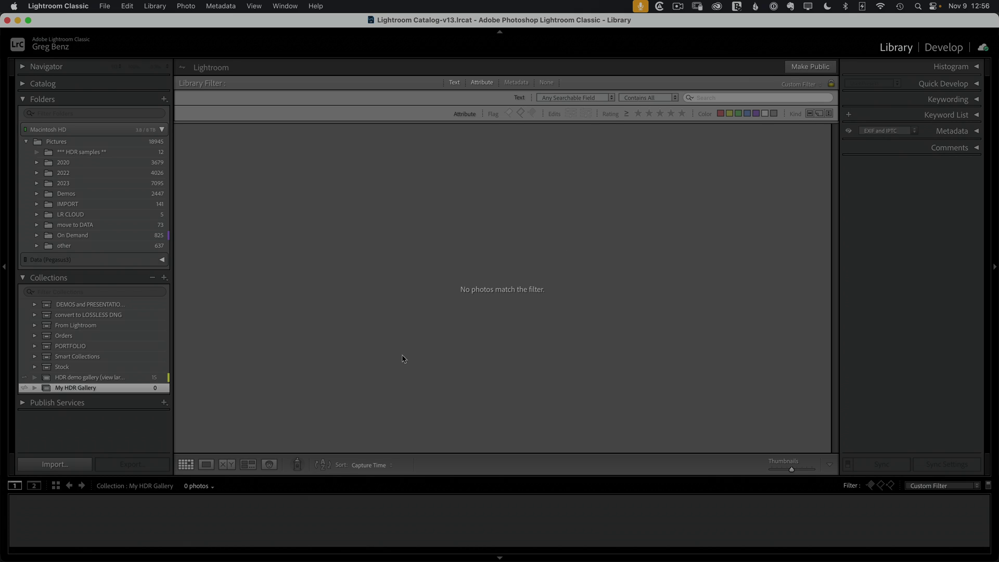
right_click(82, 391)
mouse_move(134, 464)
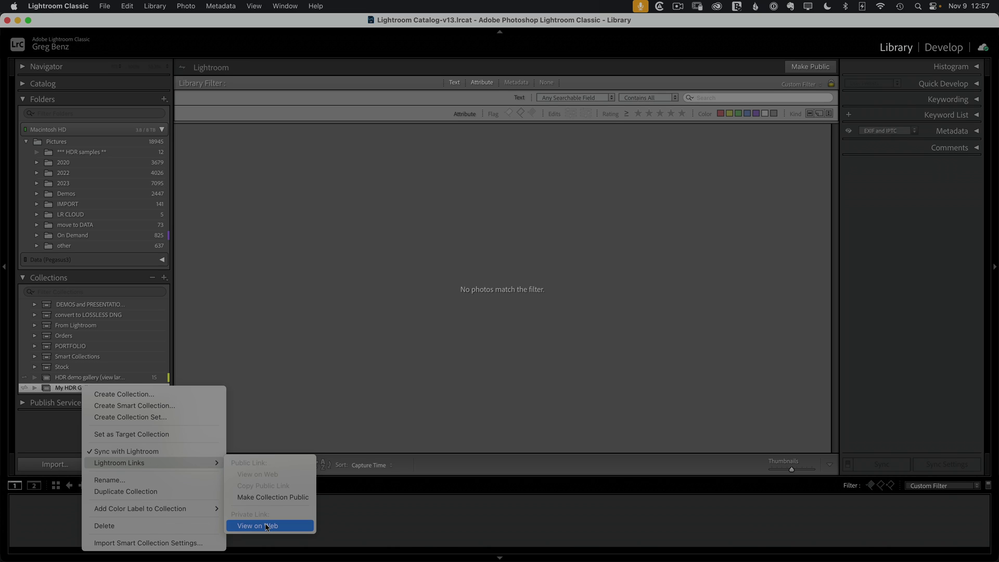
left_click(271, 497)
left_click(794, 67)
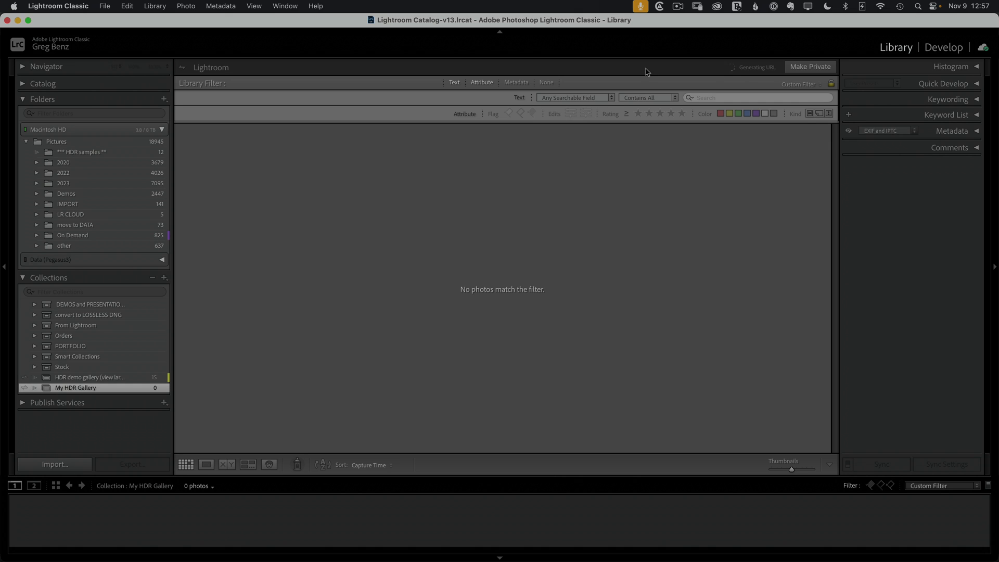
Drag all 12 HDR samples photos into My HDR Gallery and check their sync progress
left_click(115, 153)
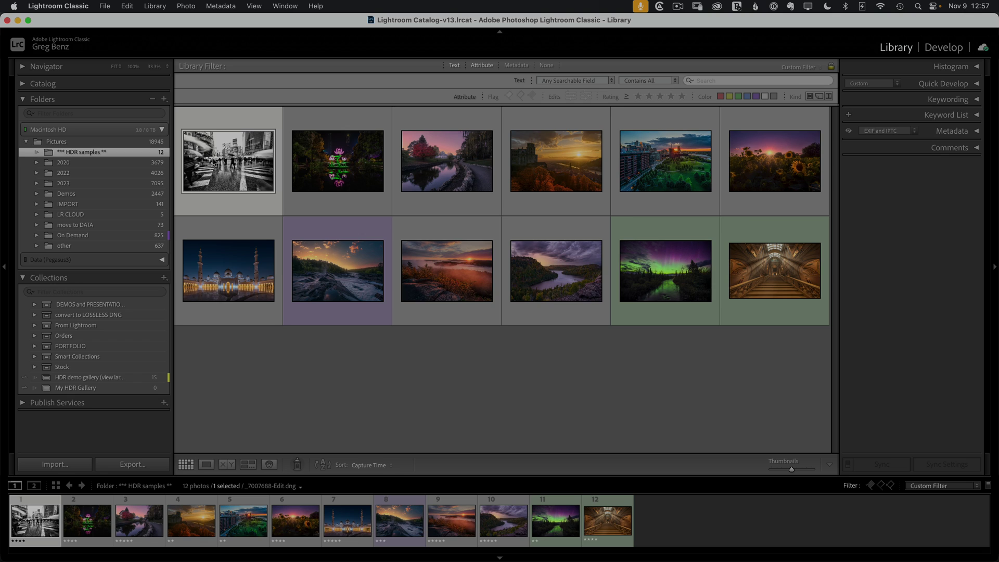
key("super+a")
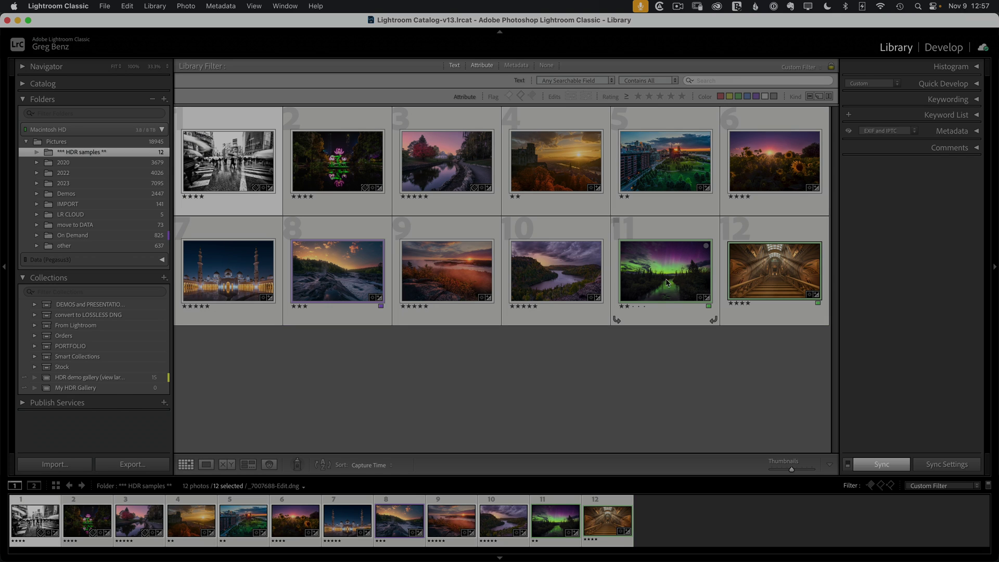
left_click_drag(344, 270, 92, 389)
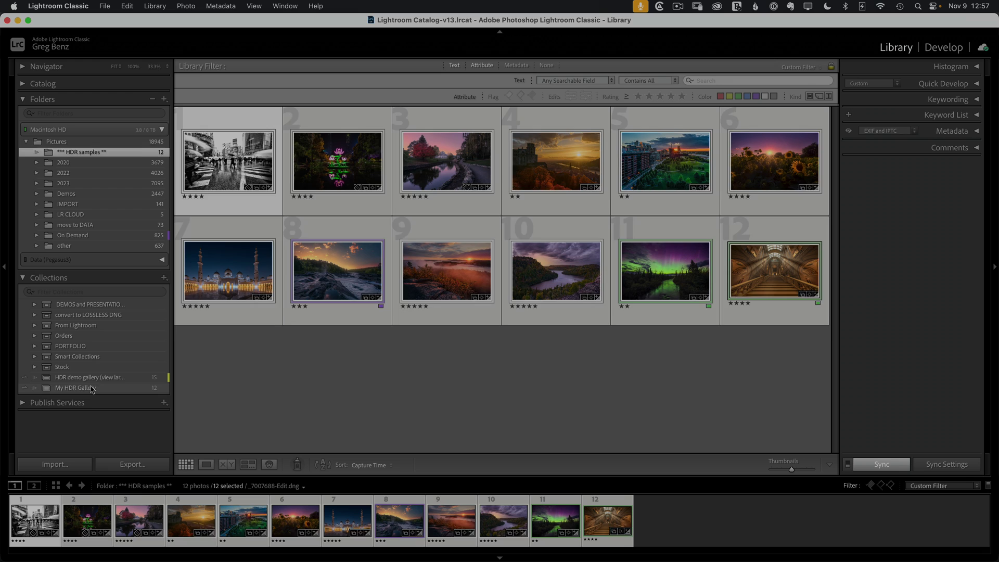
left_click(92, 389)
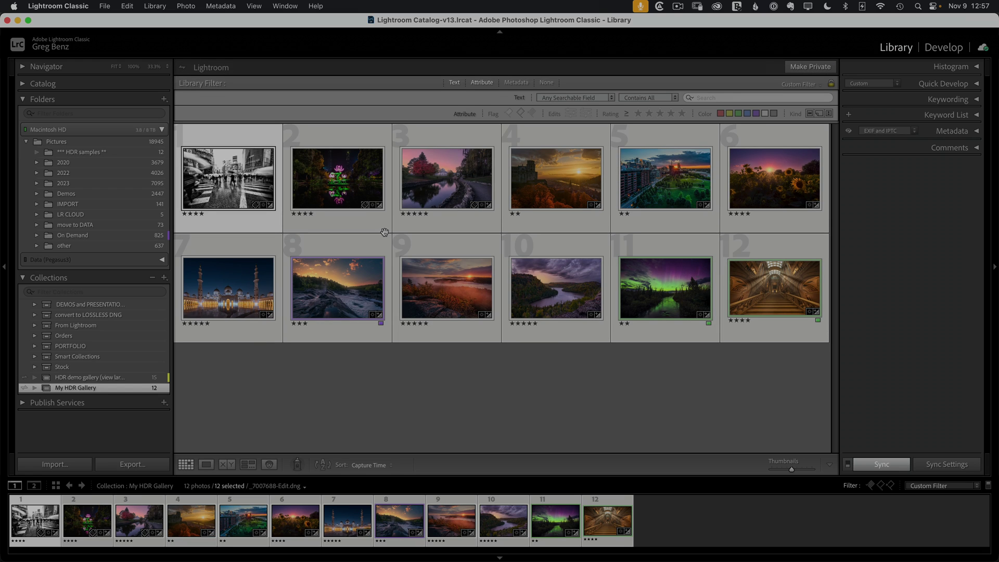
left_click(416, 376)
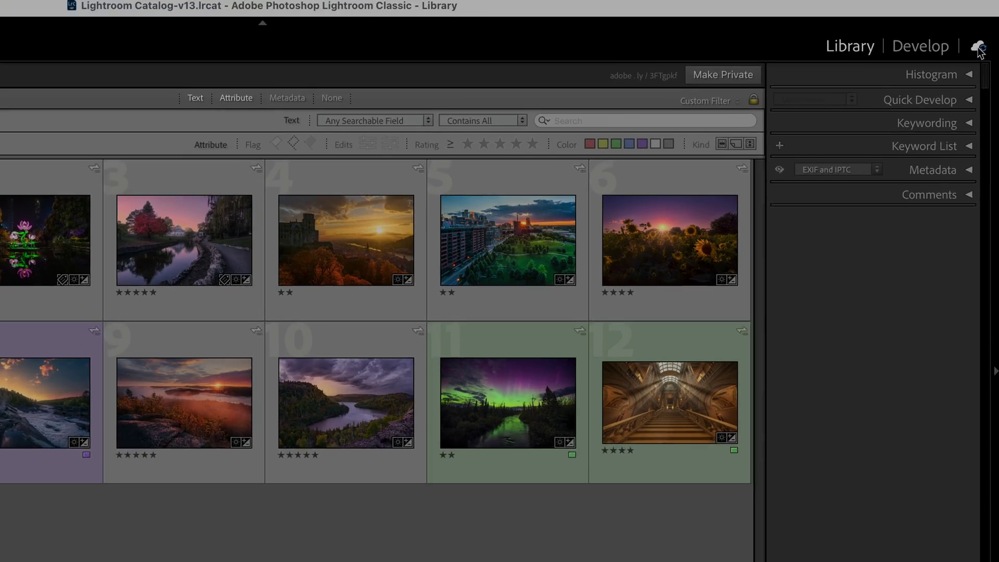
left_click(983, 47)
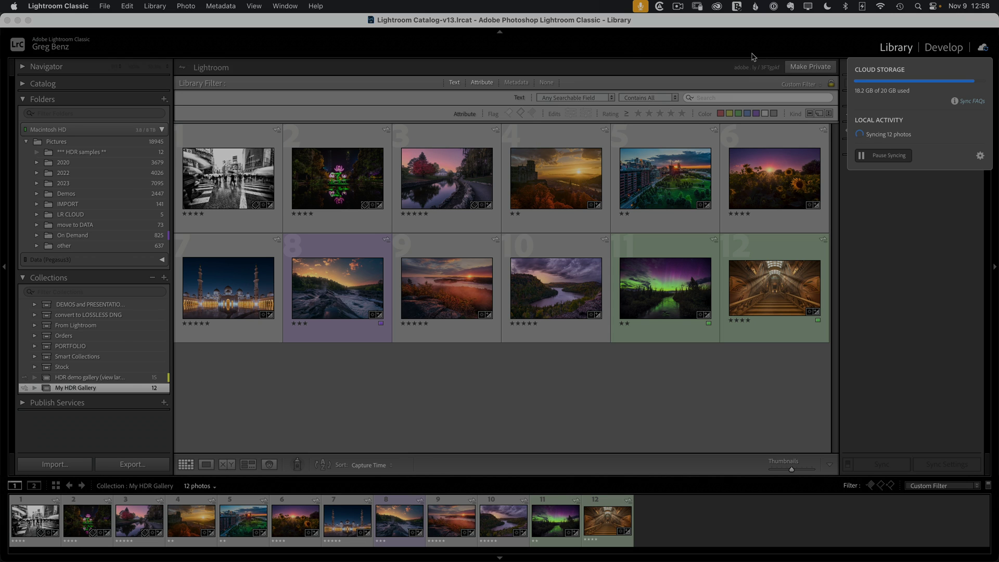
Open the gallery's public adobe.ly link, preview the street photo, then show the castle sunset large
left_click(739, 68)
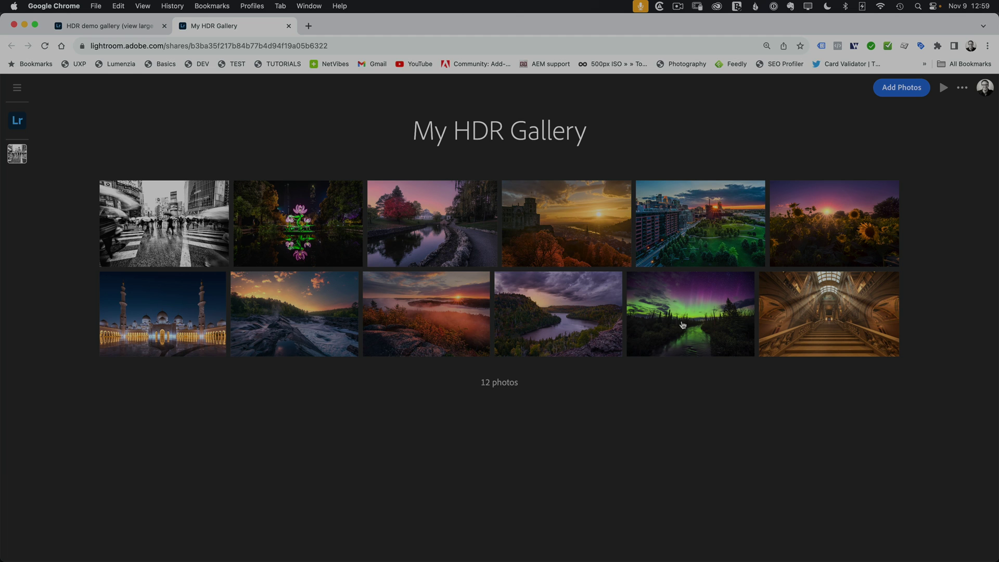
left_click(173, 235)
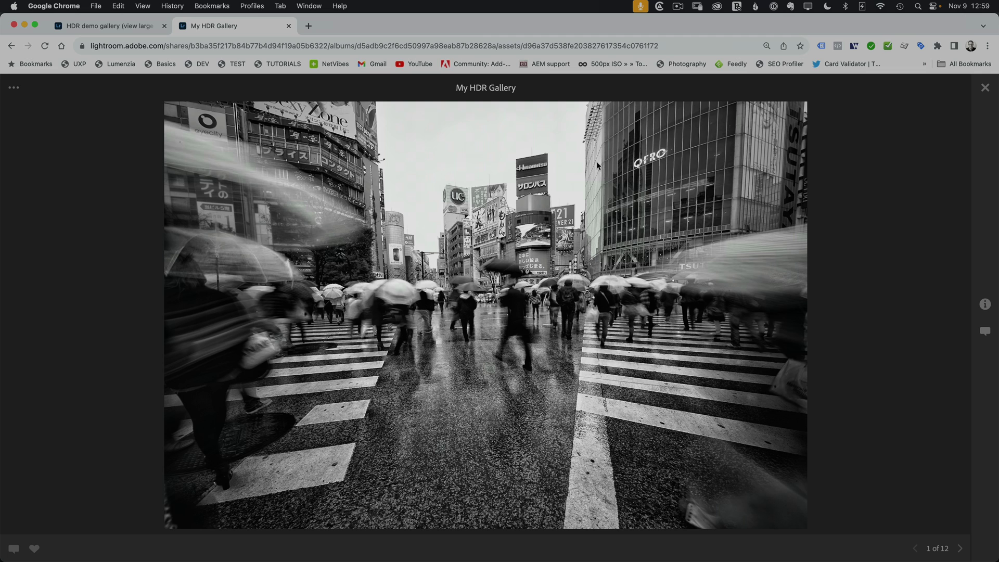
key("Escape")
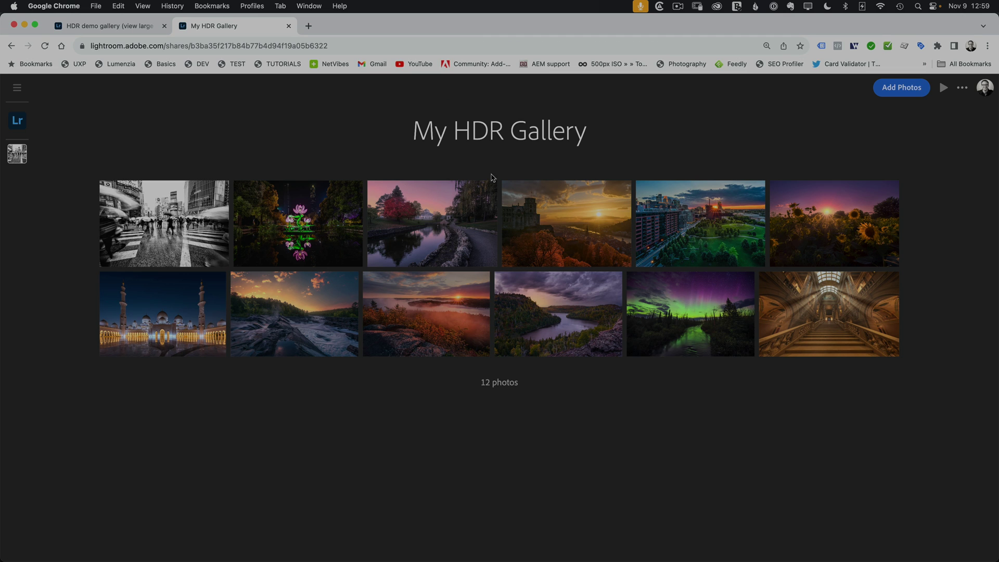
left_click(592, 242)
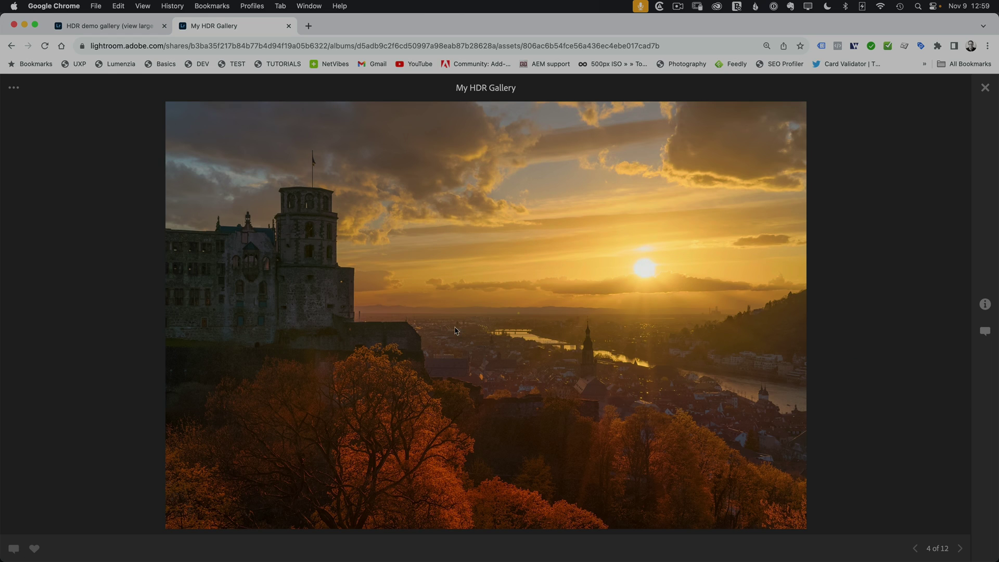
Like the castle photo, comment 'nice pic', review its file info, then close to the grid
left_click(35, 549)
left_click(14, 549)
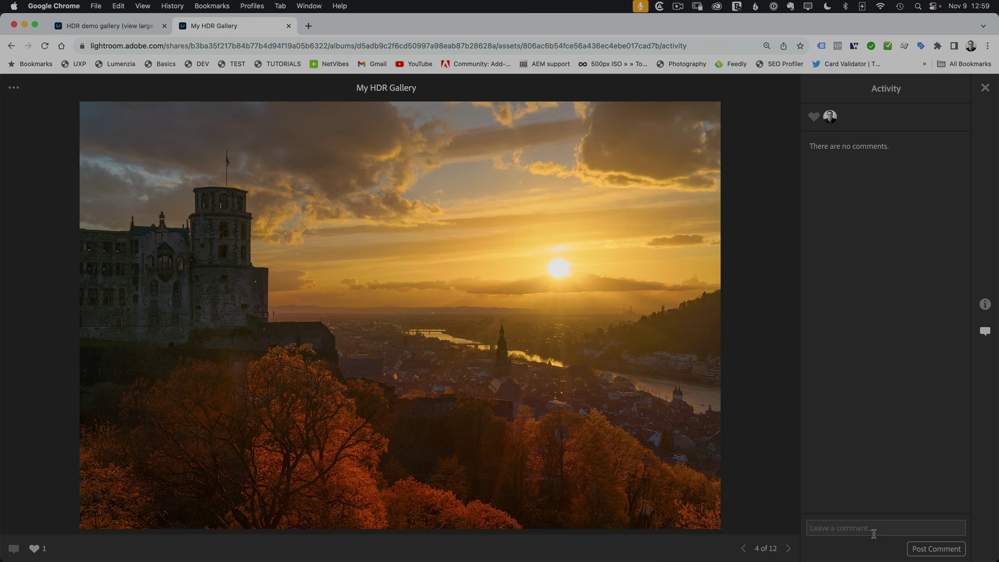
left_click(856, 527)
type("nice pic!")
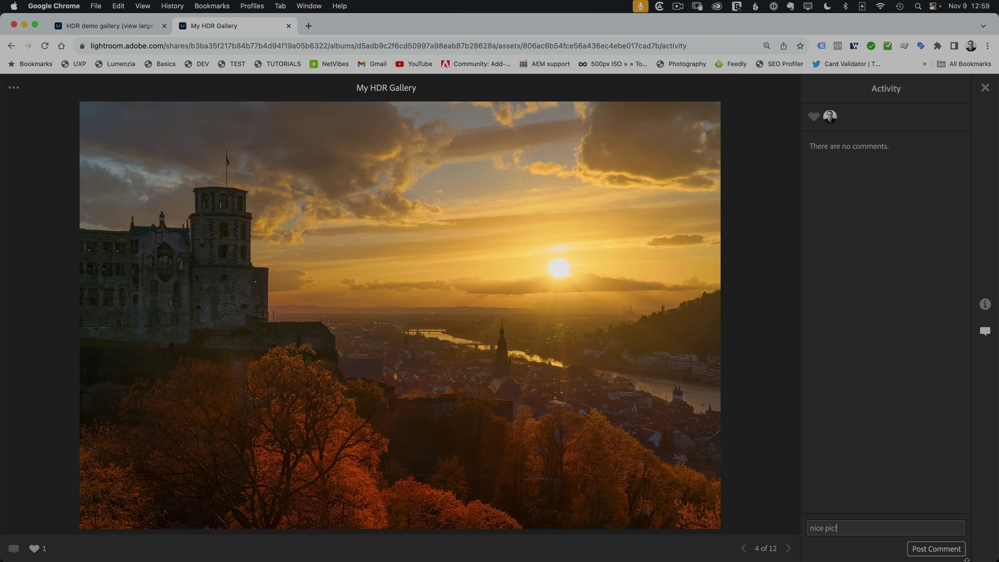
left_click(953, 550)
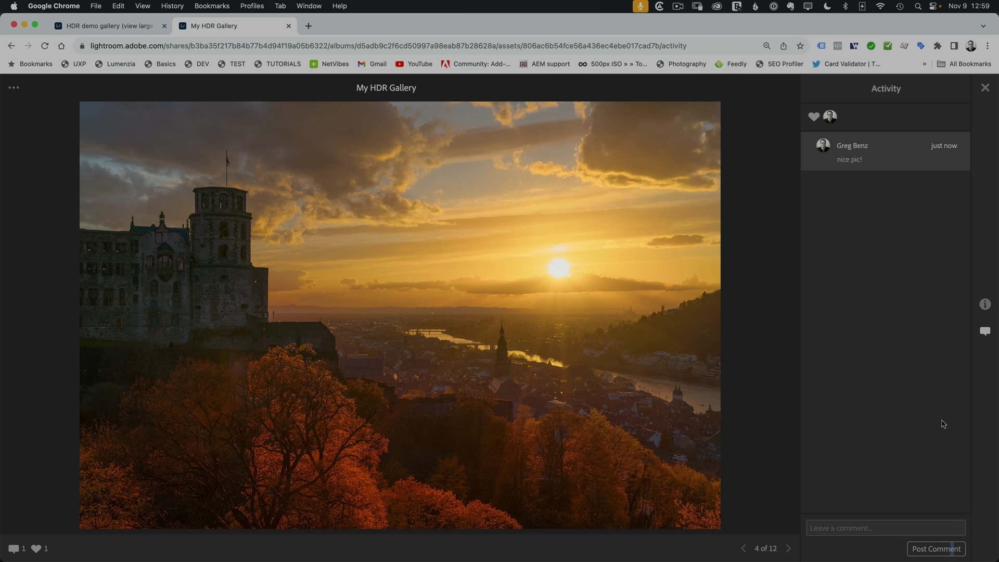
left_click(985, 305)
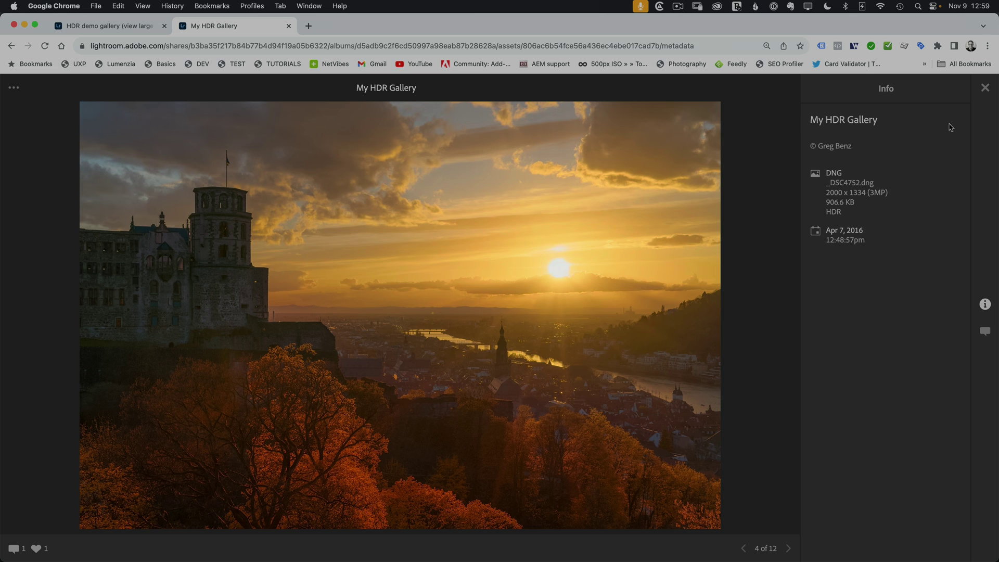
left_click(985, 88)
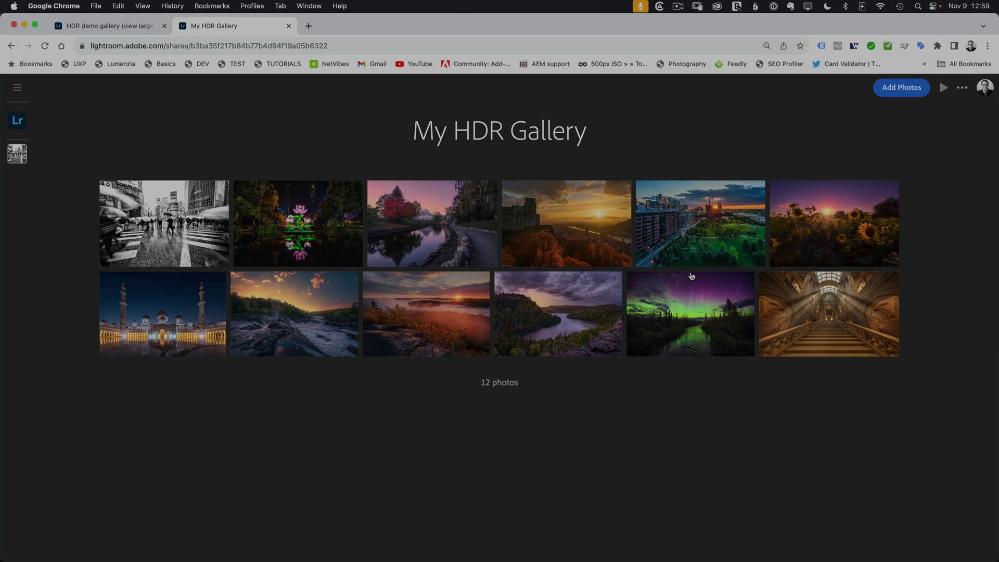
Back in Lightroom Classic, append ' (view large for HDR)' to the My HDR Gallery collection name
key("super+Tab")
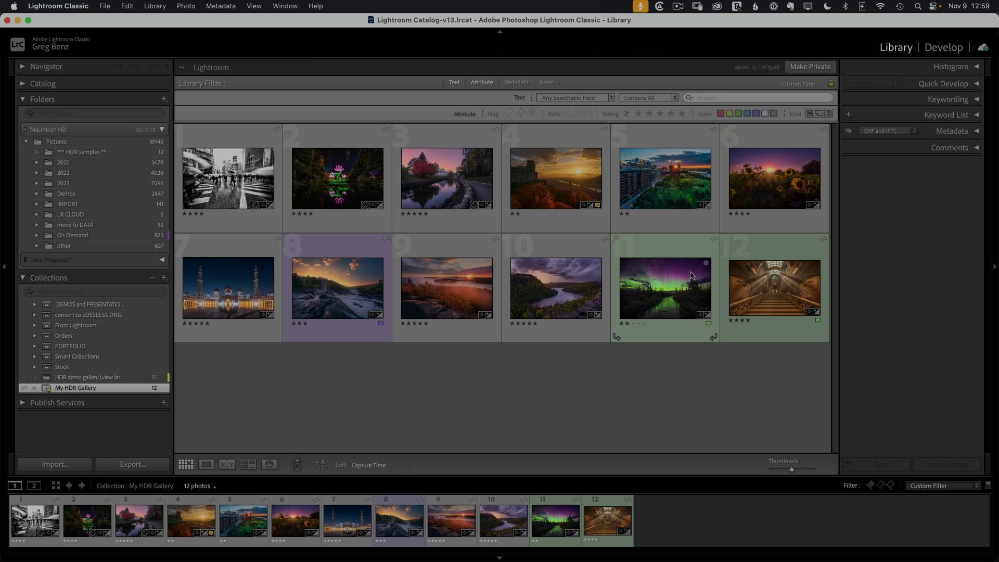
right_click(89, 389)
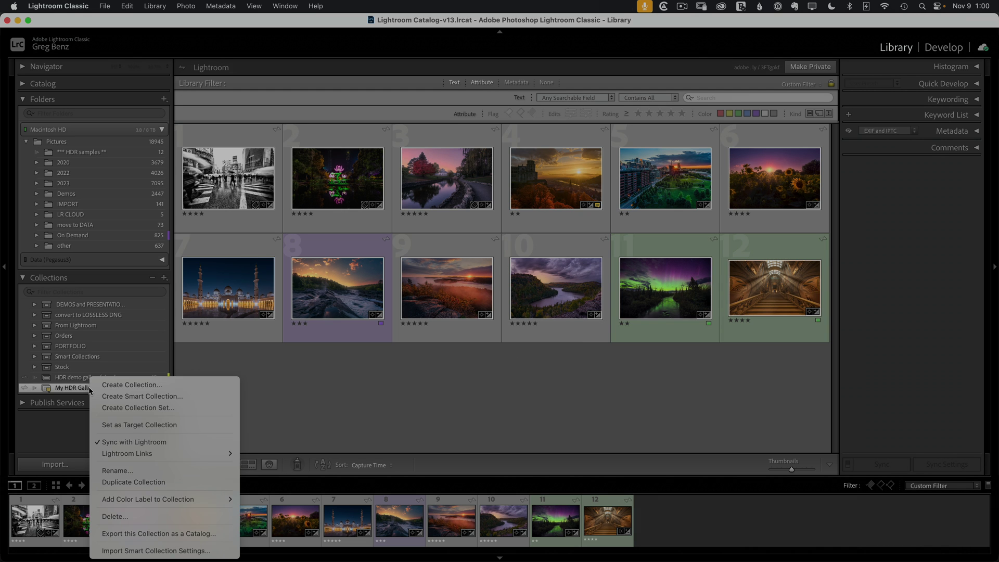
left_click(117, 471)
left_click(491, 165)
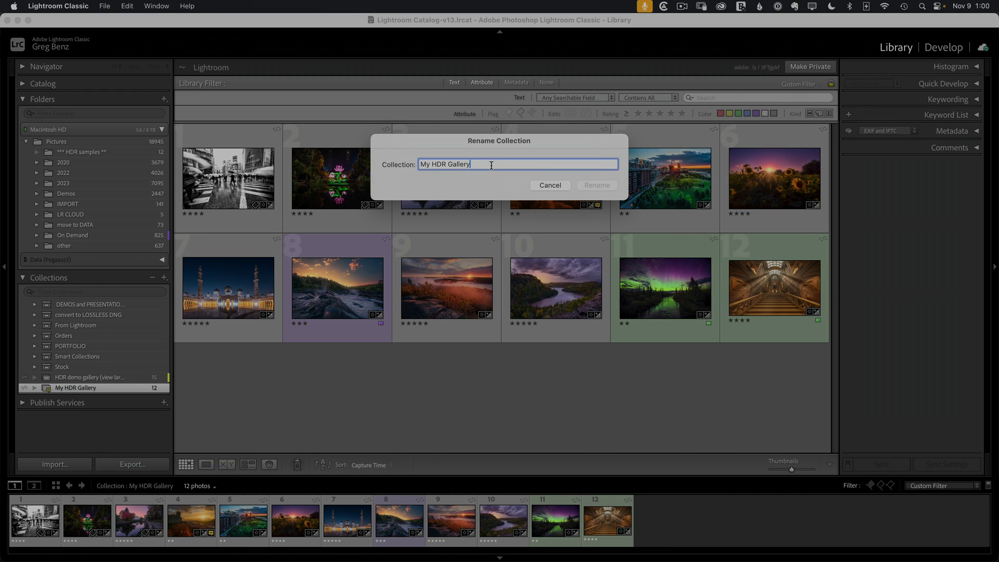
type("(view large")
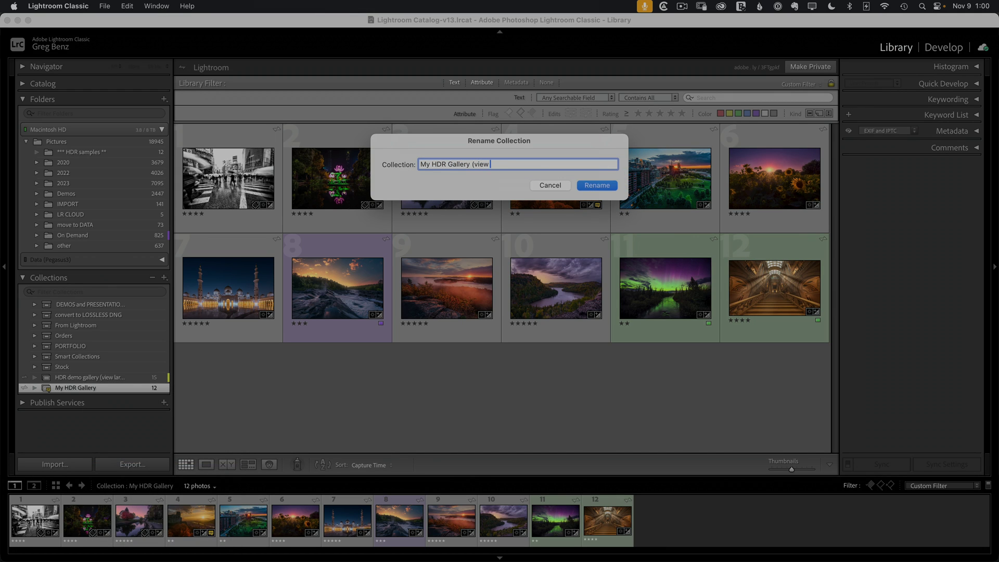
type(" for HDR")
left_click(610, 186)
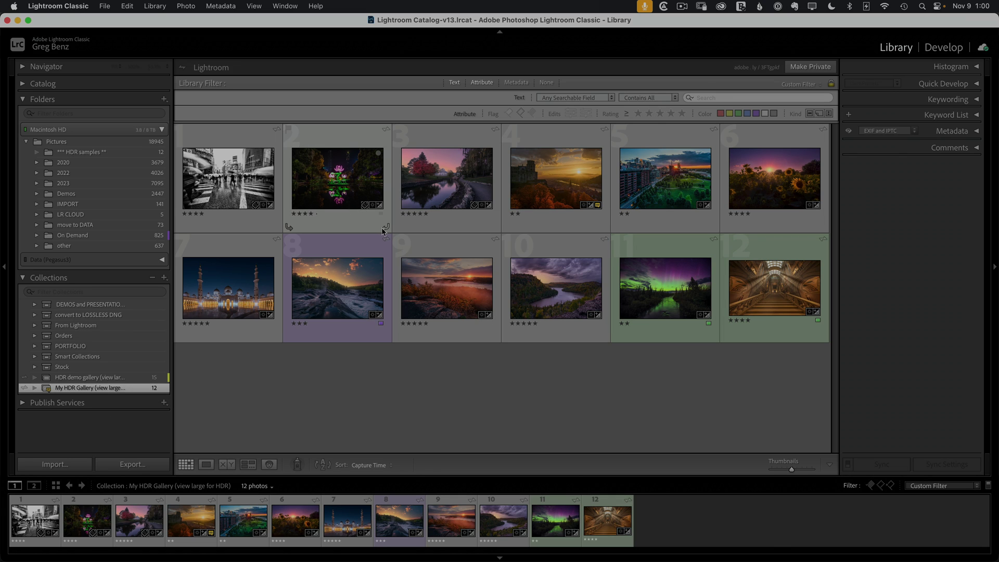
Switch to Custom Order sorting, moving the street photo to the end and aurora first
left_click(381, 465)
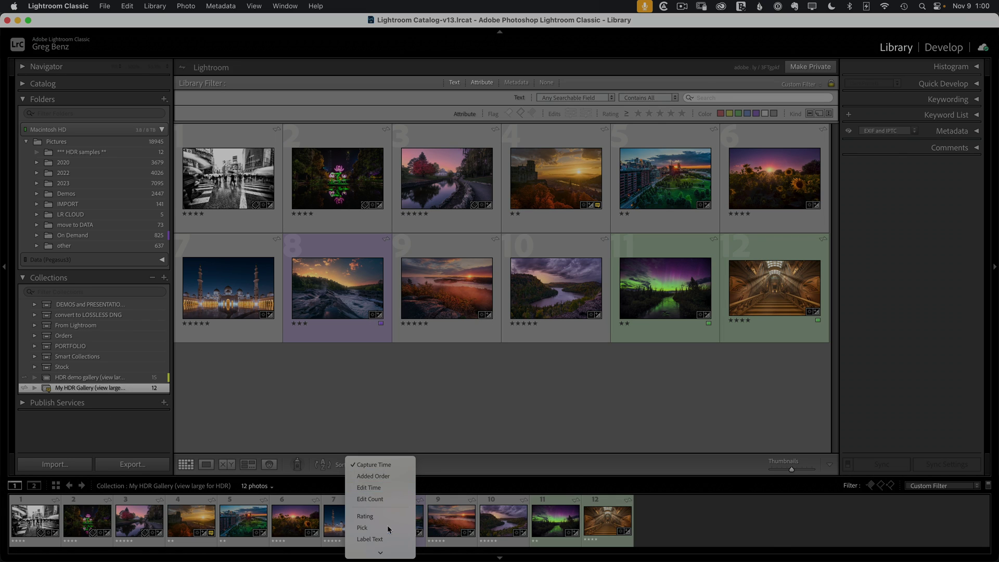
left_click(375, 551)
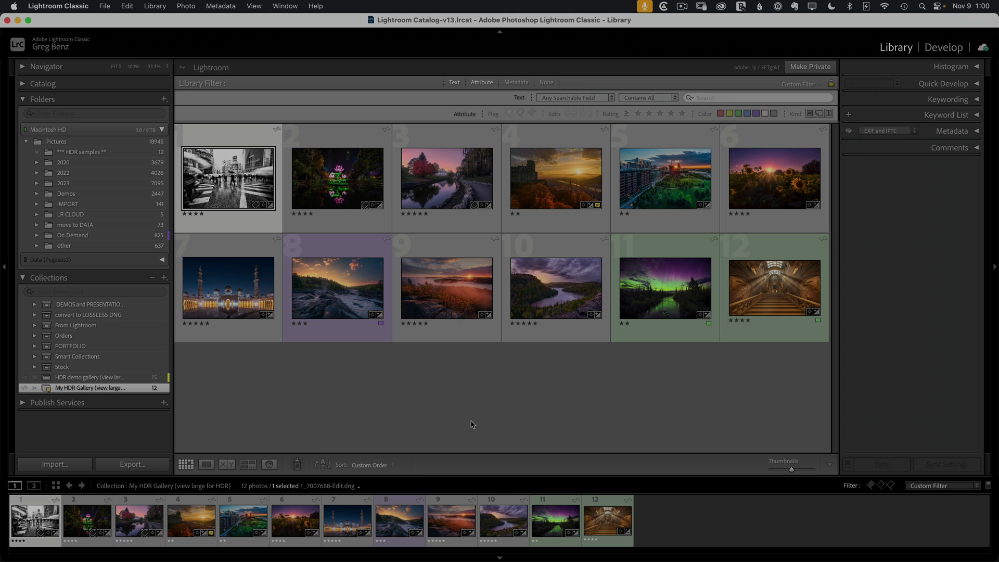
left_click_drag(229, 188, 797, 294)
left_click_drag(556, 288, 220, 186)
Reposition the lotus, city, castle and red-tree photos, then check the cloud sync status
left_click_drag(353, 177, 542, 297)
left_click_drag(544, 183, 501, 285)
left_click_drag(465, 177, 502, 284)
left_click_drag(351, 177, 501, 284)
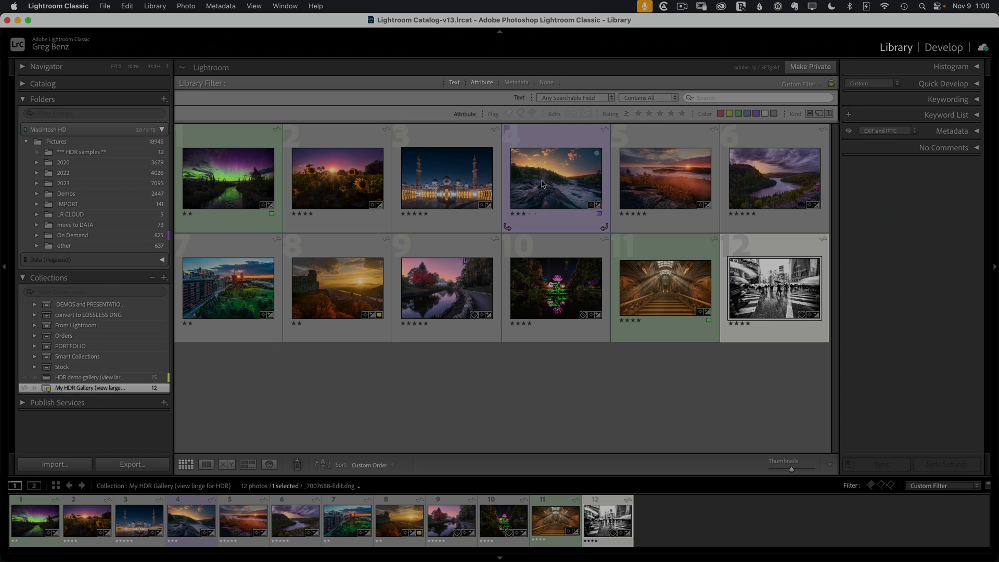
left_click_drag(446, 182, 391, 287)
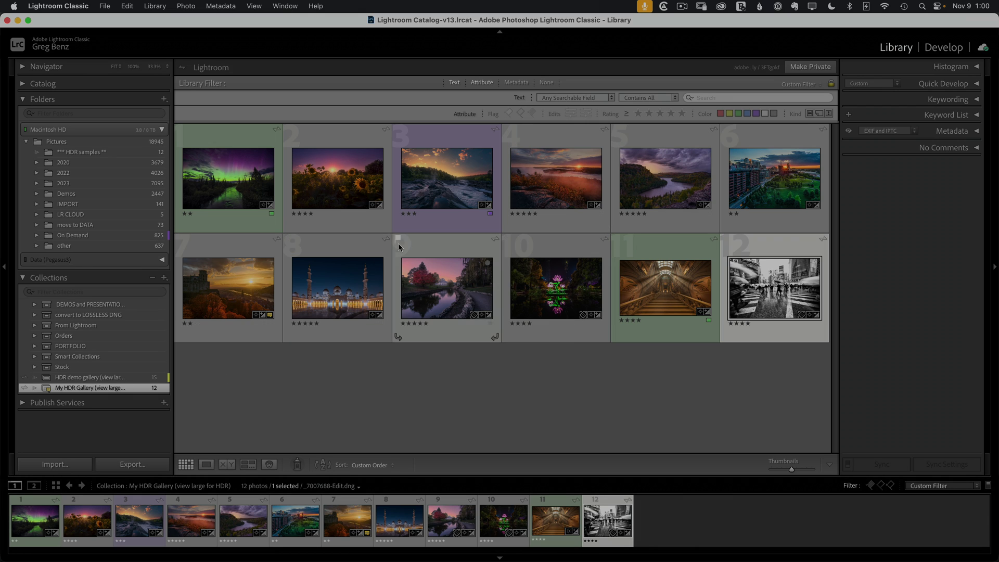
left_click(984, 47)
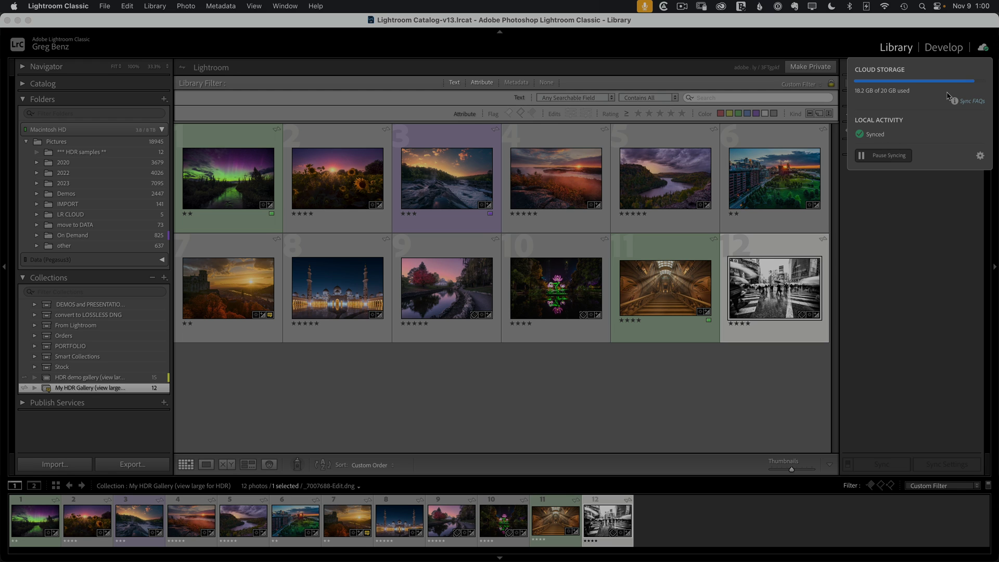
Reload the gallery page in Chrome until it shows the new title and custom photo order
left_click(982, 50)
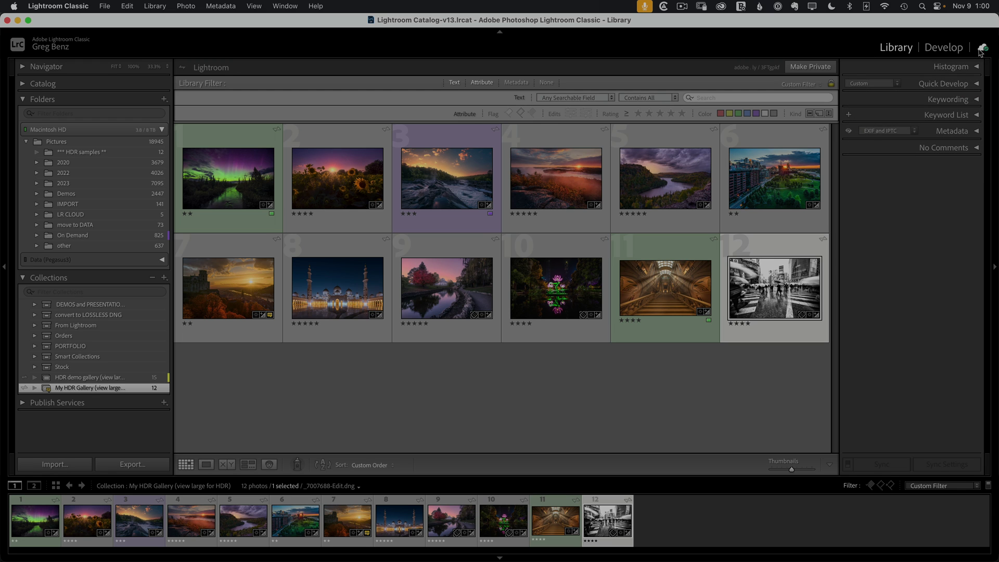
key("super+Tab")
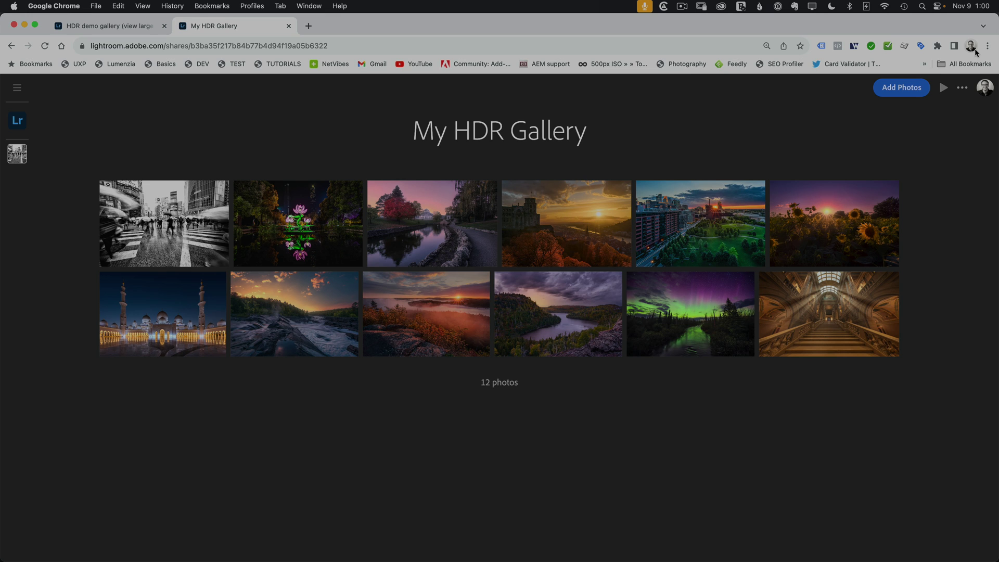
key("super+r")
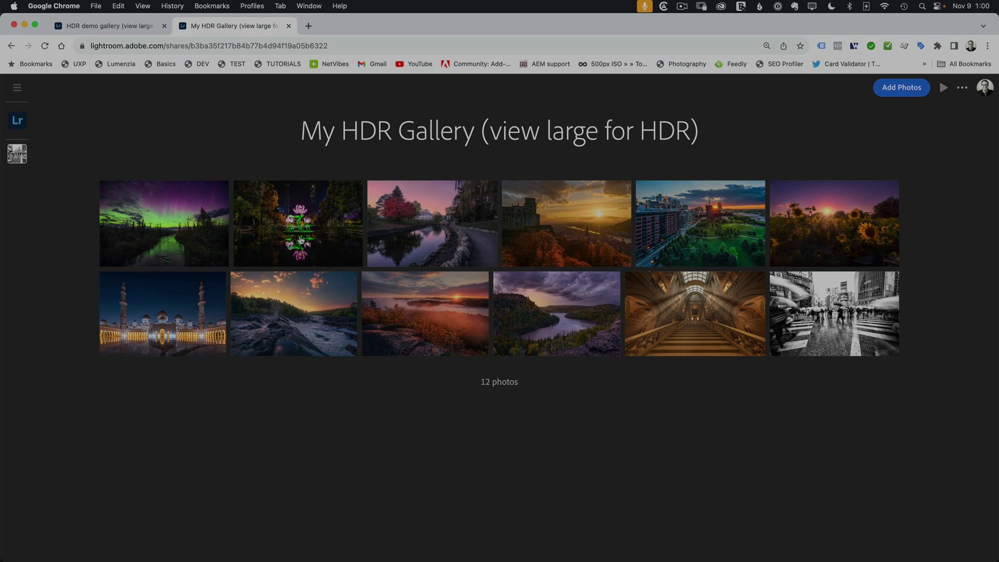
key("super+r")
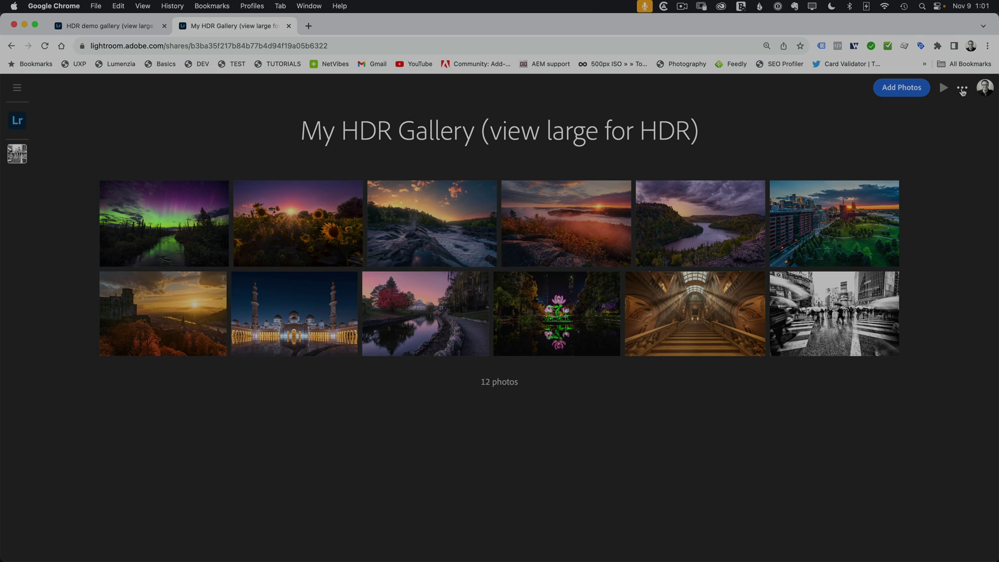
left_click(980, 90)
left_click(979, 90)
Back in Lightroom Classic, use the My HDR Gallery collection's Lightroom Links to view it on the web
key("super+Tab")
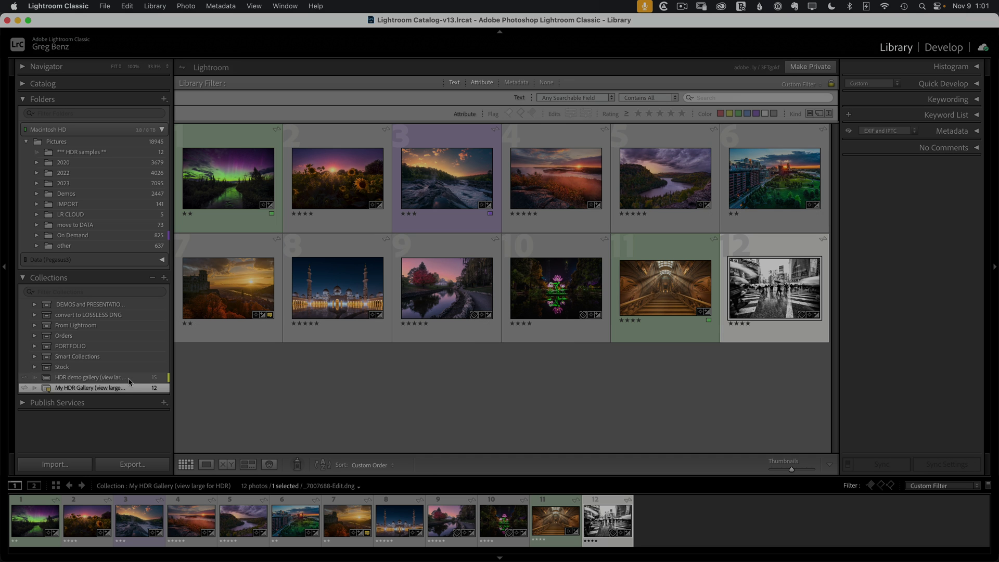
right_click(115, 388)
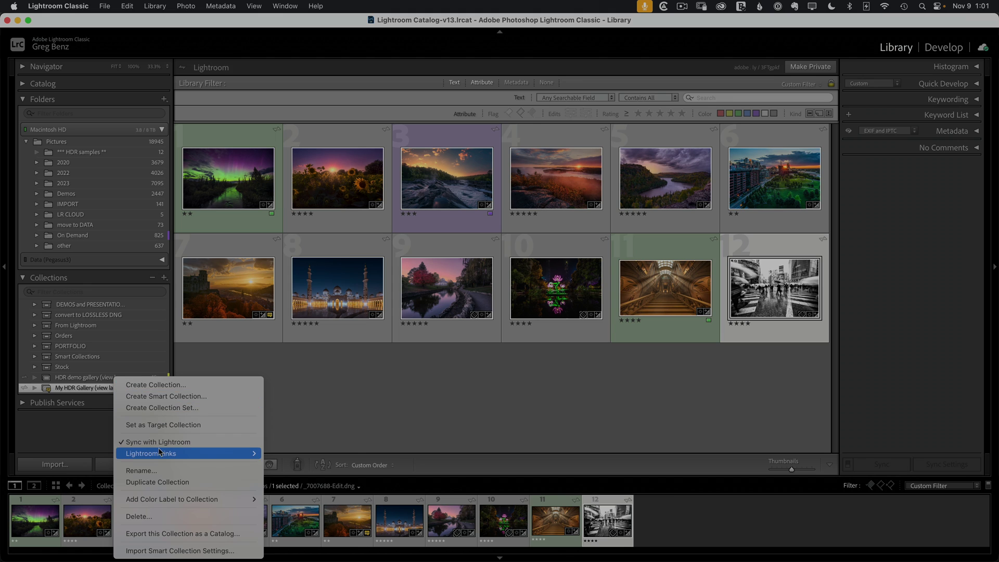
mouse_move(160, 452)
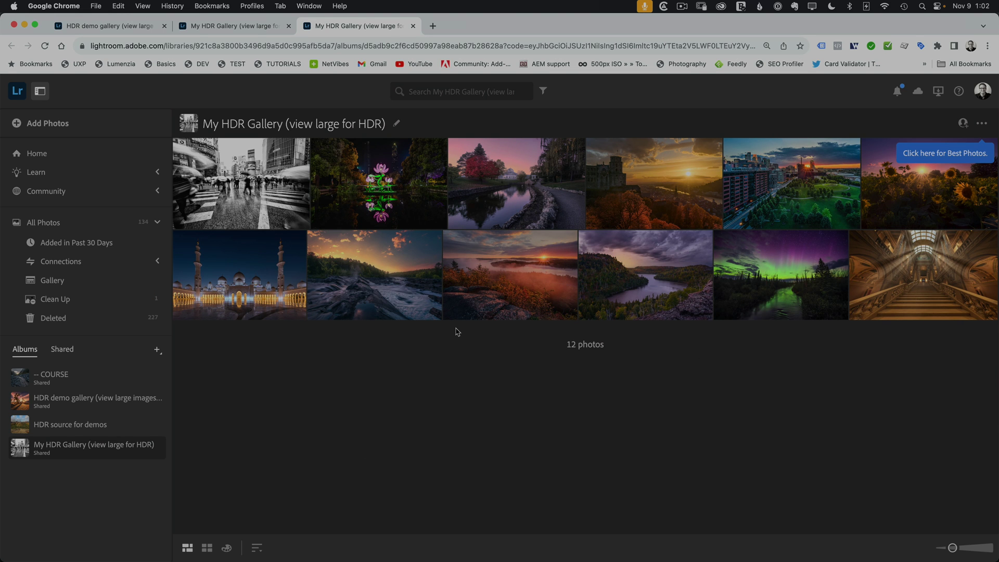
View the first black-and-white street photo large, then return to the 12-photo album grid
left_click(263, 190)
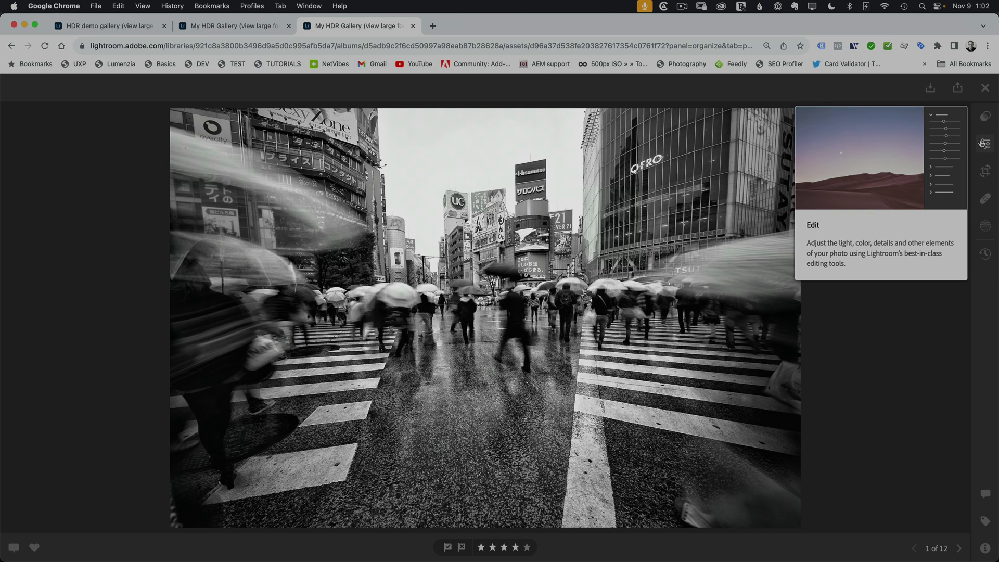
left_click(986, 89)
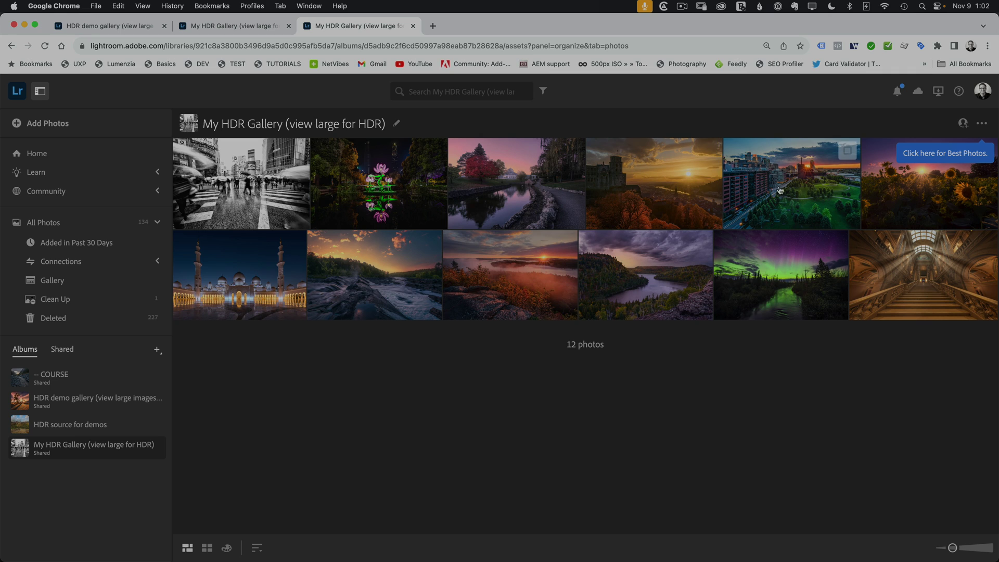
In Share & Invite, leave Link Access on Anyone can view, review the Settings toggles, and close
left_click(963, 124)
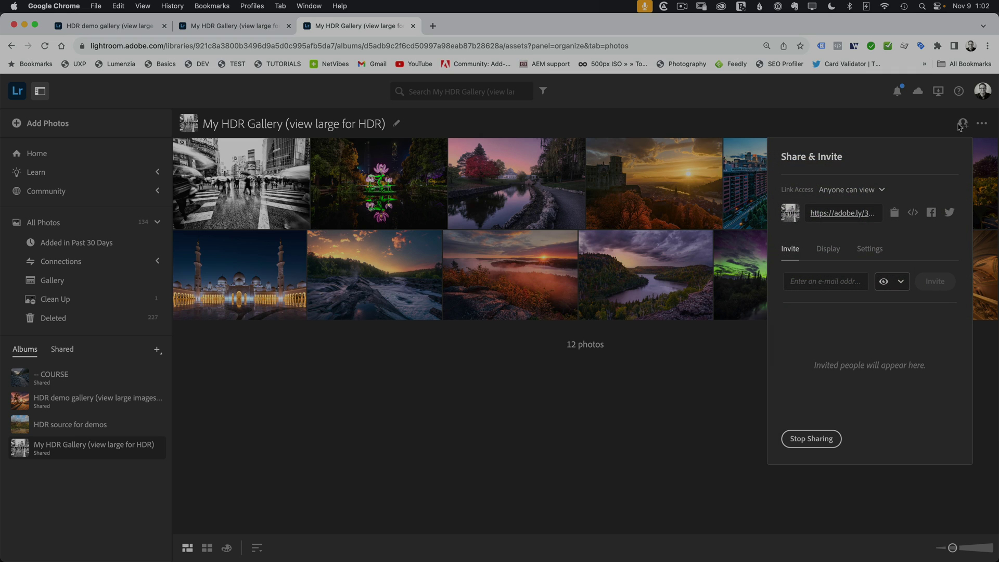
left_click(850, 191)
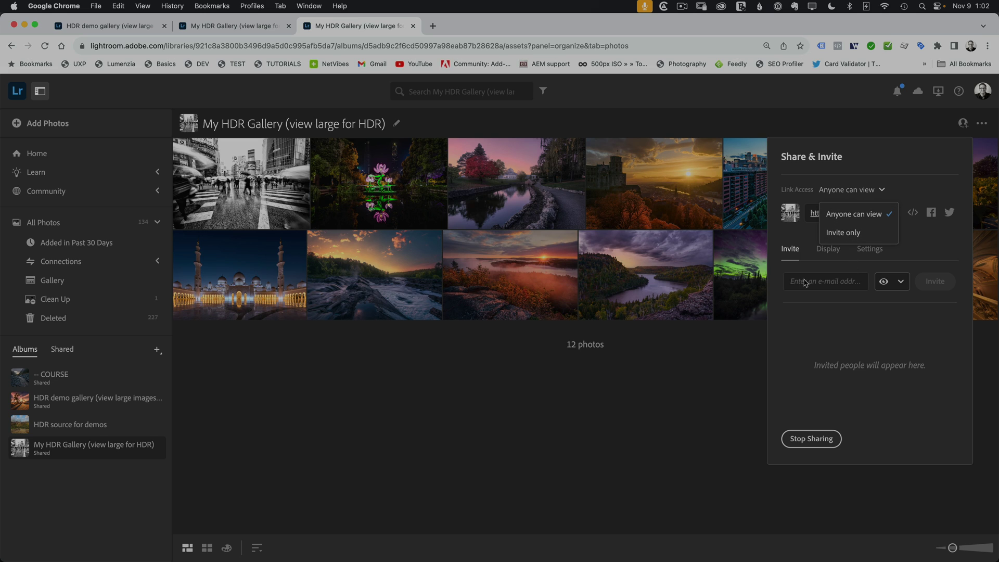
left_click(865, 192)
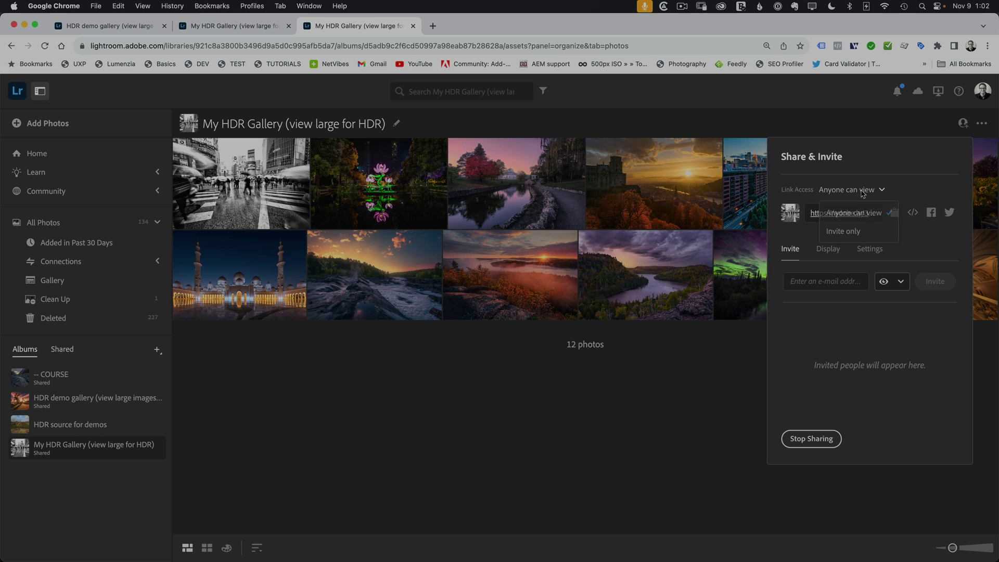
left_click(870, 250)
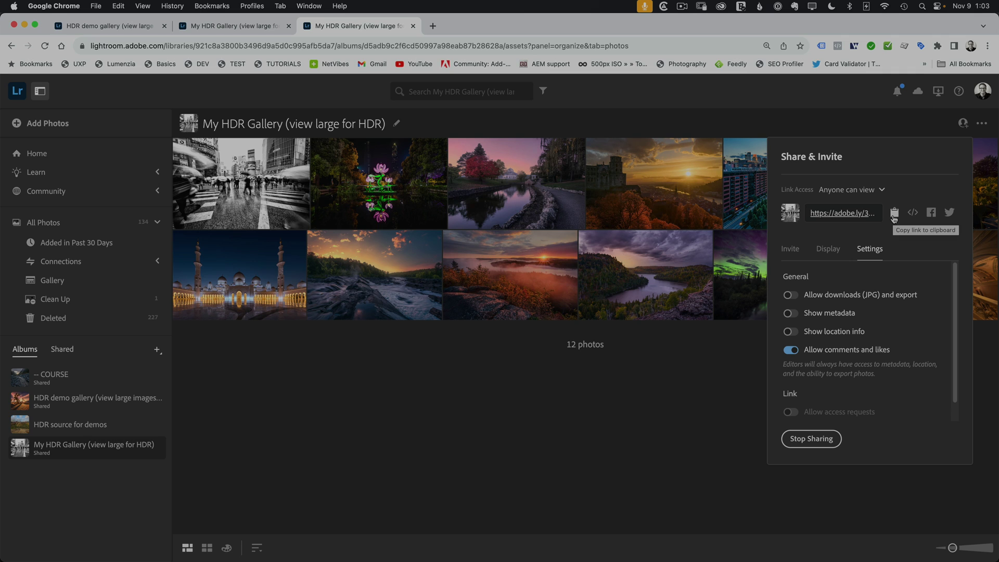
left_click(810, 440)
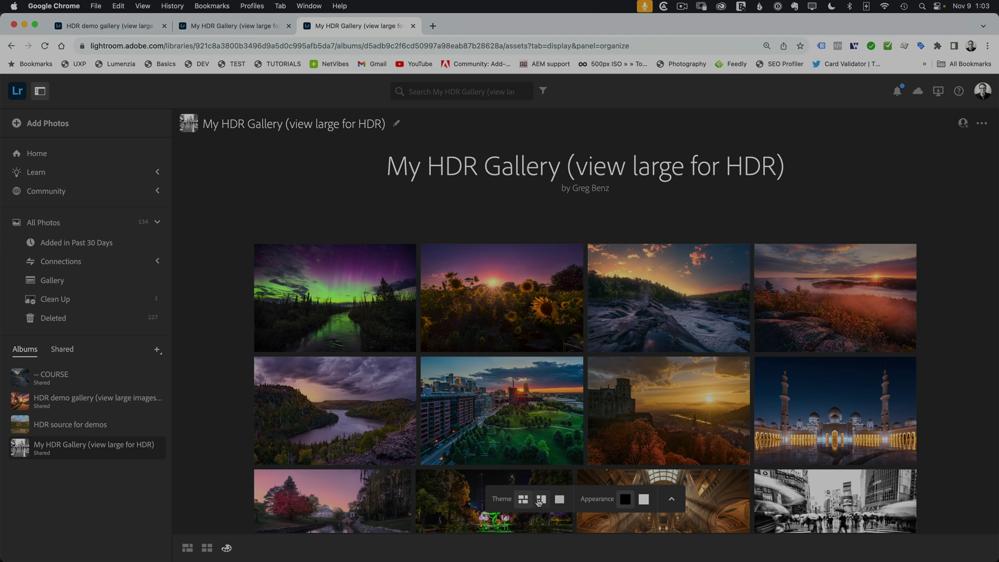
Preview the gallery as two large columns and as one large photo at a time
left_click(540, 501)
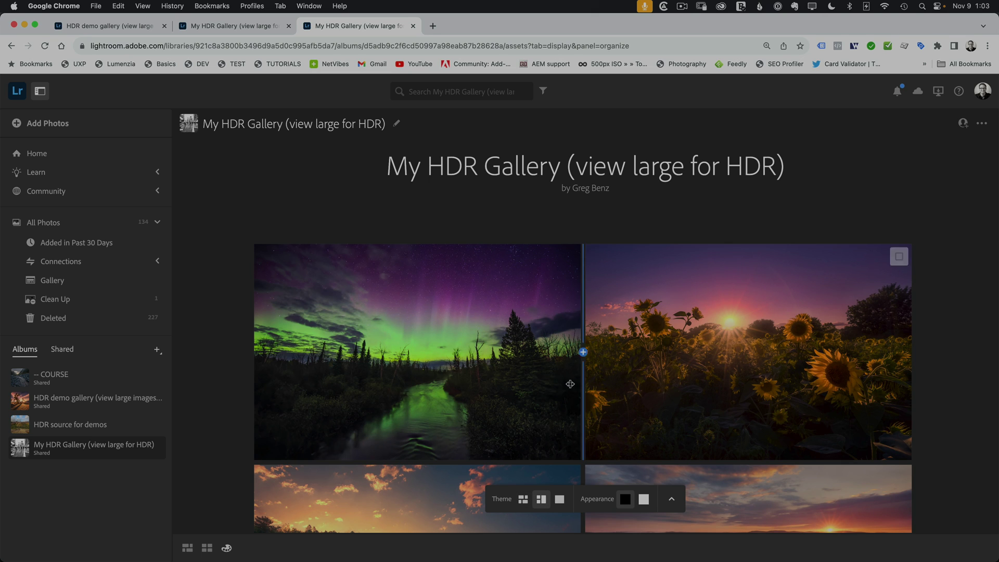
left_click(559, 501)
scroll(632, 418, "down", 10)
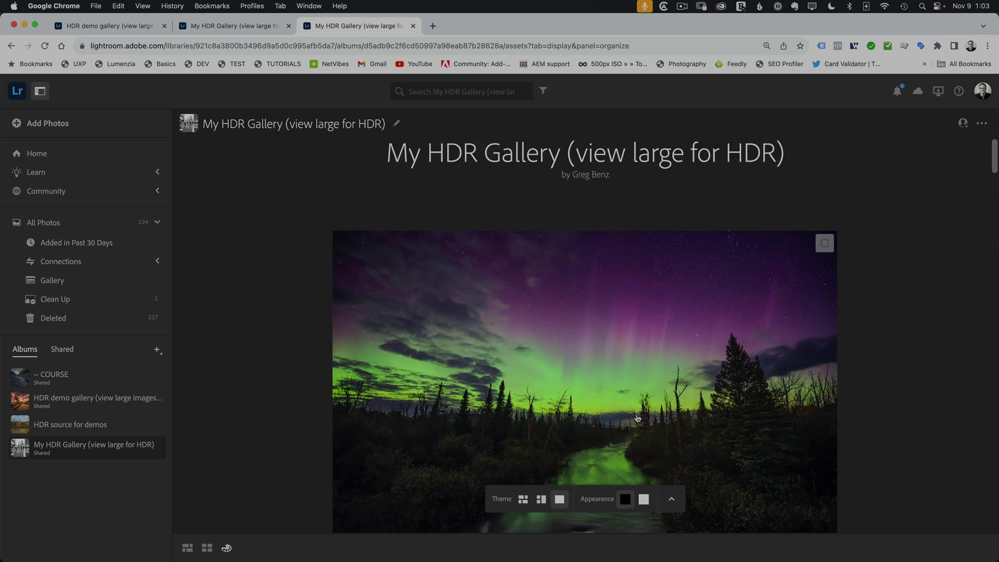
scroll(633, 417, "up", 10)
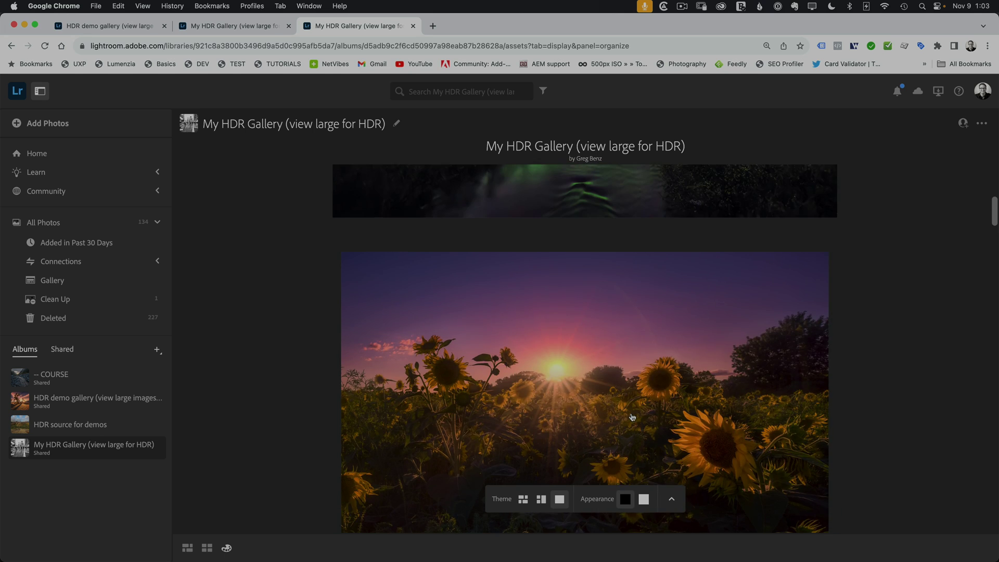
scroll(632, 417, "down", 10)
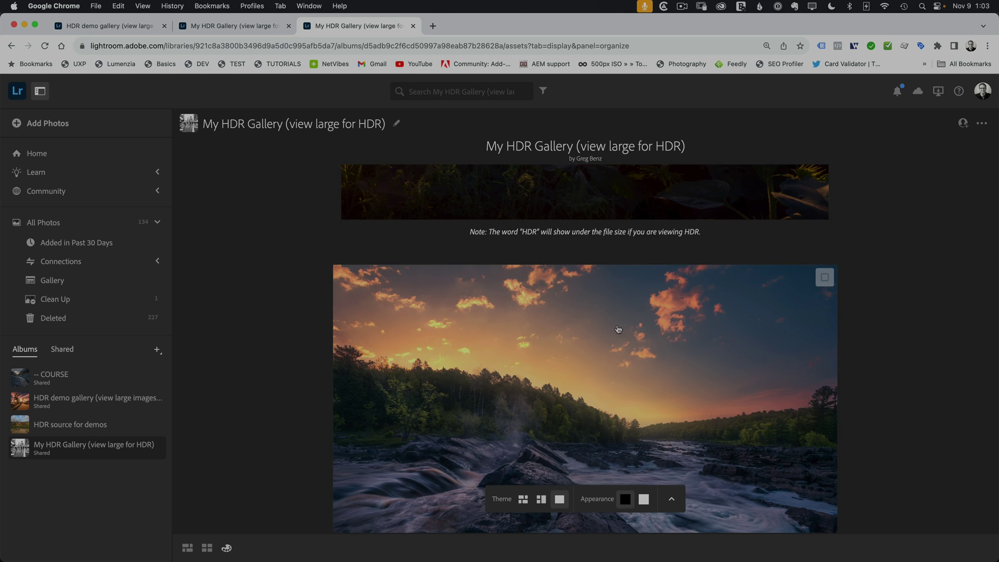
scroll(613, 341, "up", 5)
scroll(613, 341, "up", 5)
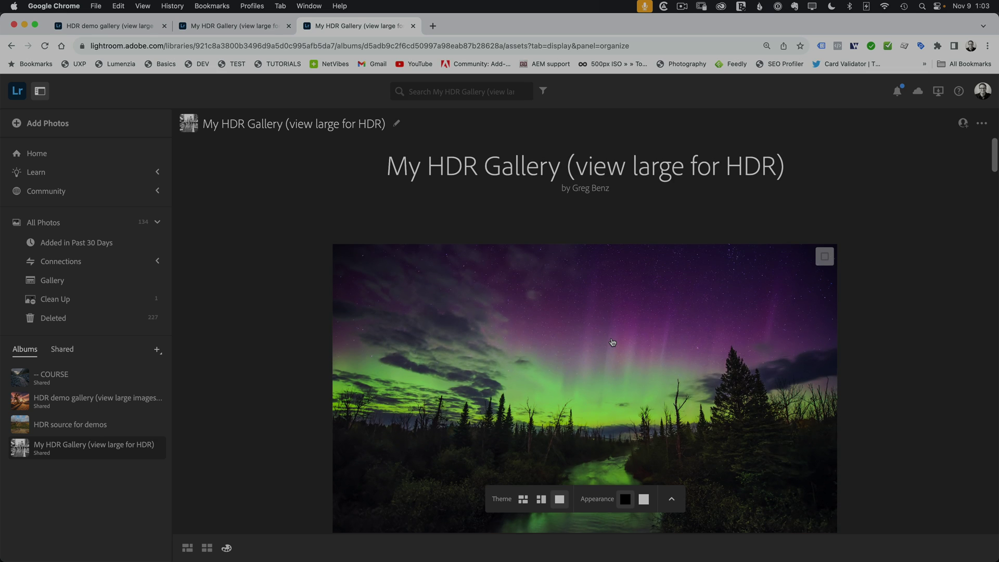
Try a light background, then restore the dark photo grid and check the display options
left_click(644, 502)
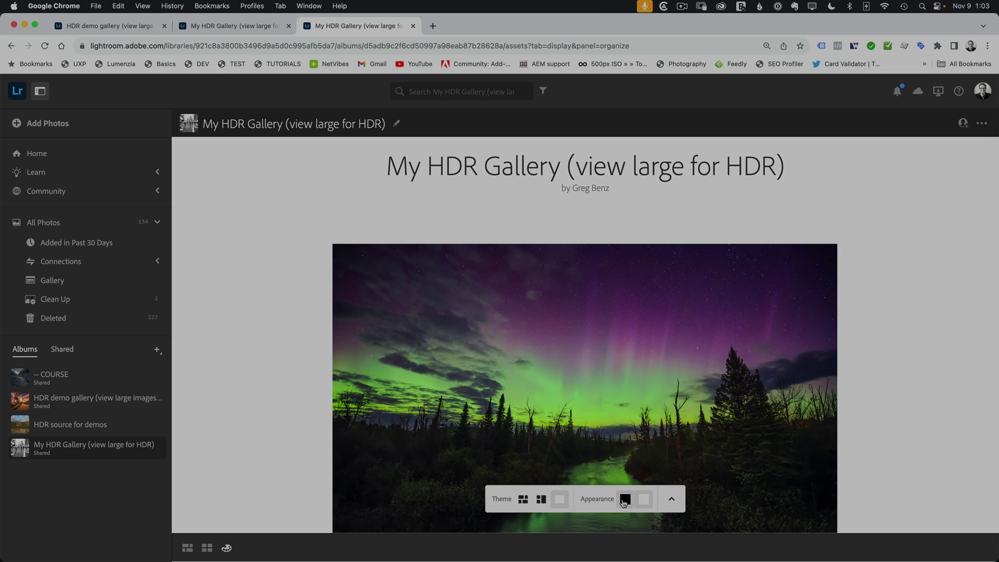
left_click(624, 501)
left_click(523, 501)
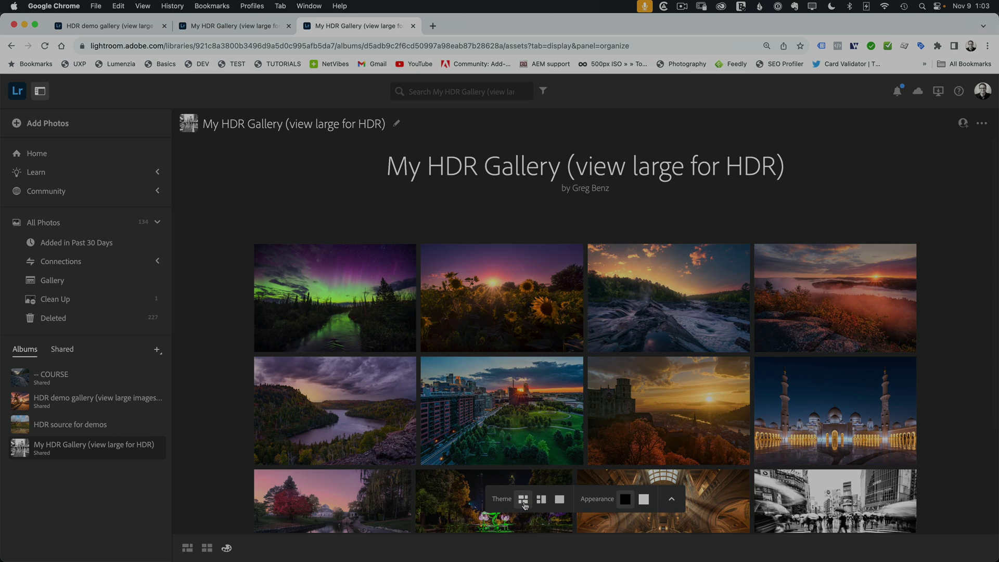
left_click(672, 500)
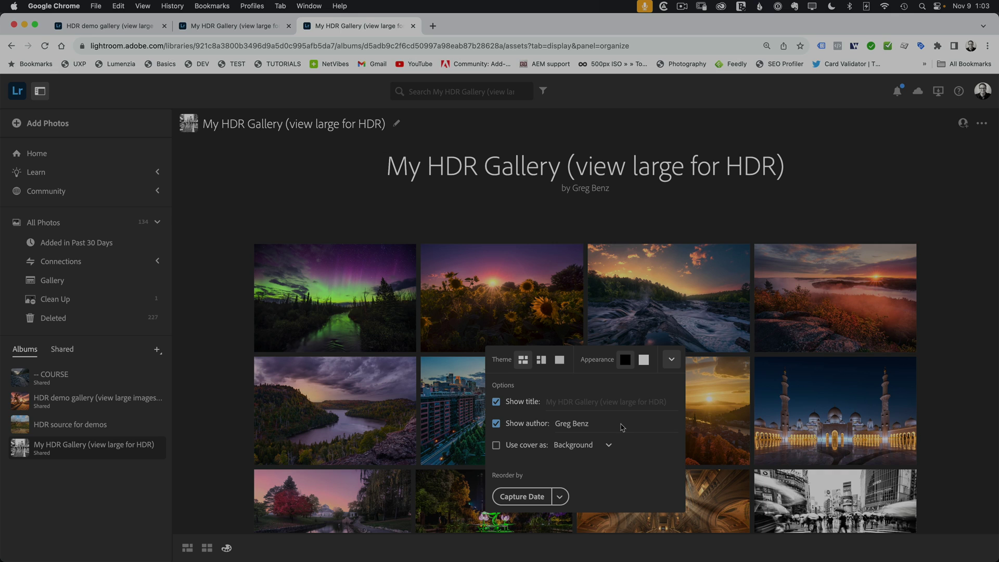
left_click(672, 360)
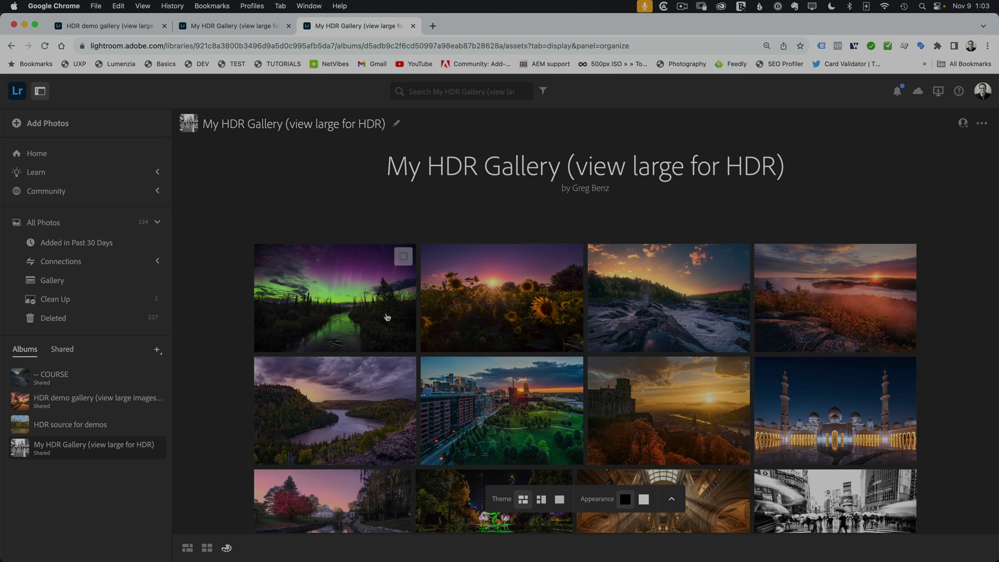
left_click_drag(400, 322, 411, 326)
Select the city-park sunset photo in the grid and set it as the album cover
left_click(495, 424)
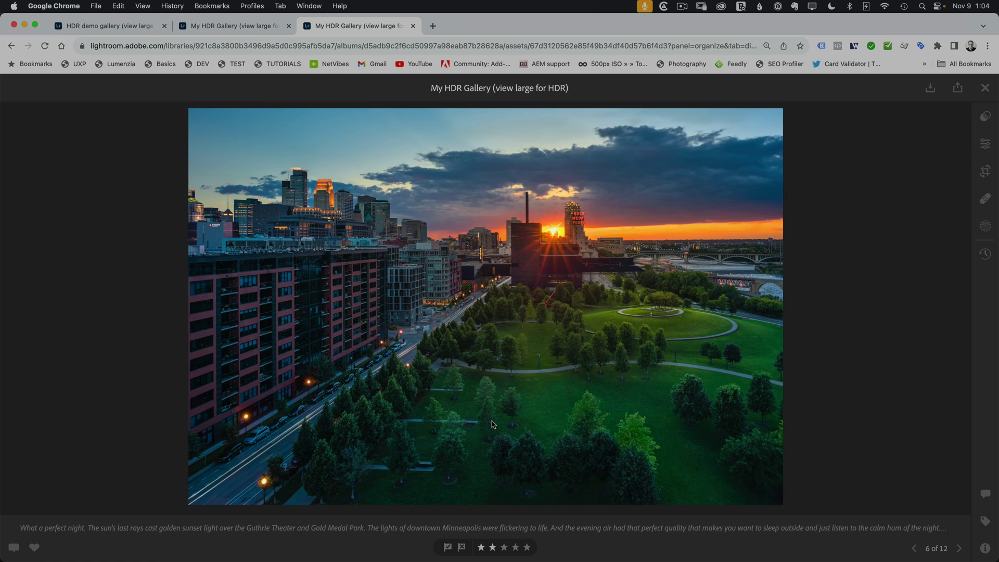
key("Escape")
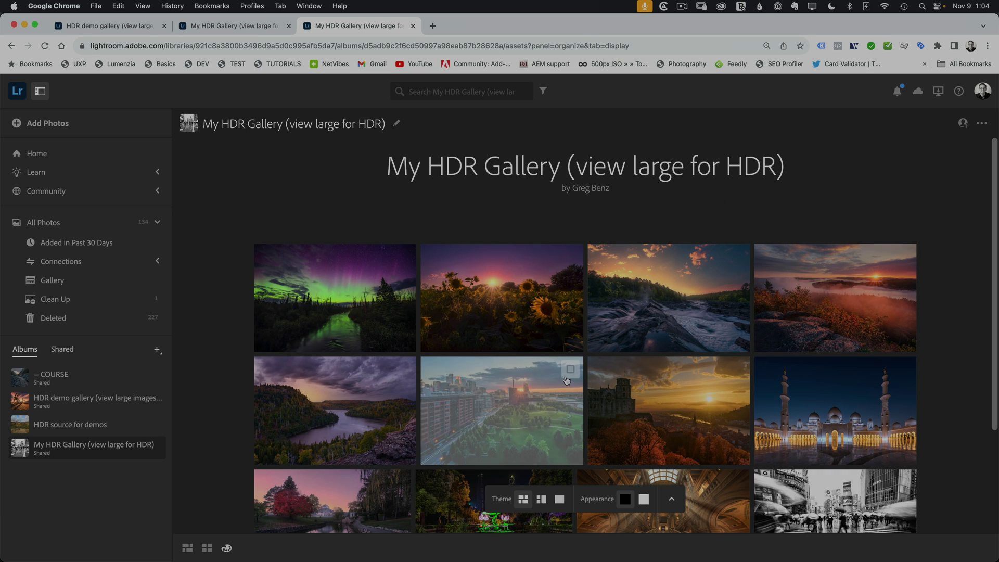
left_click(571, 371)
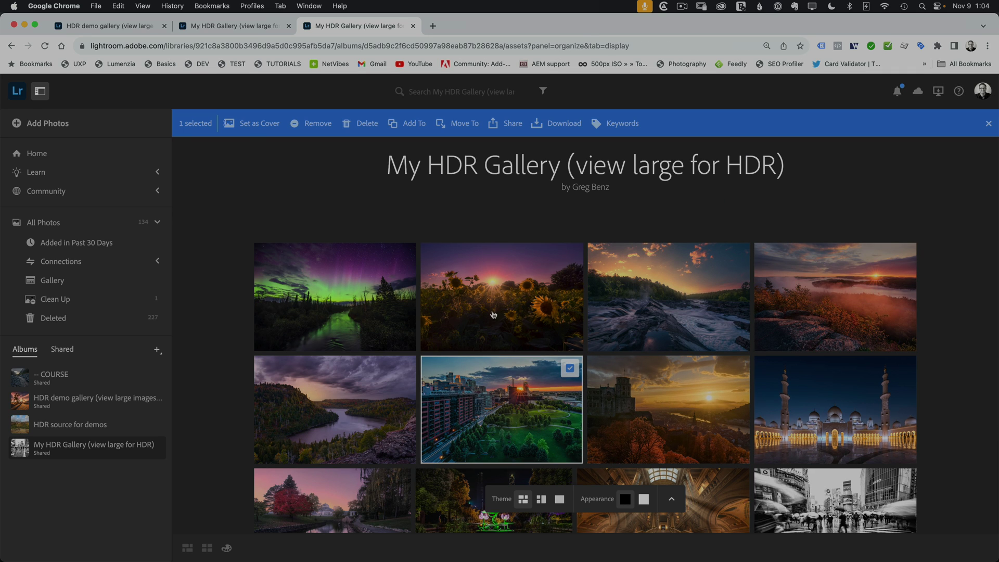
left_click(250, 126)
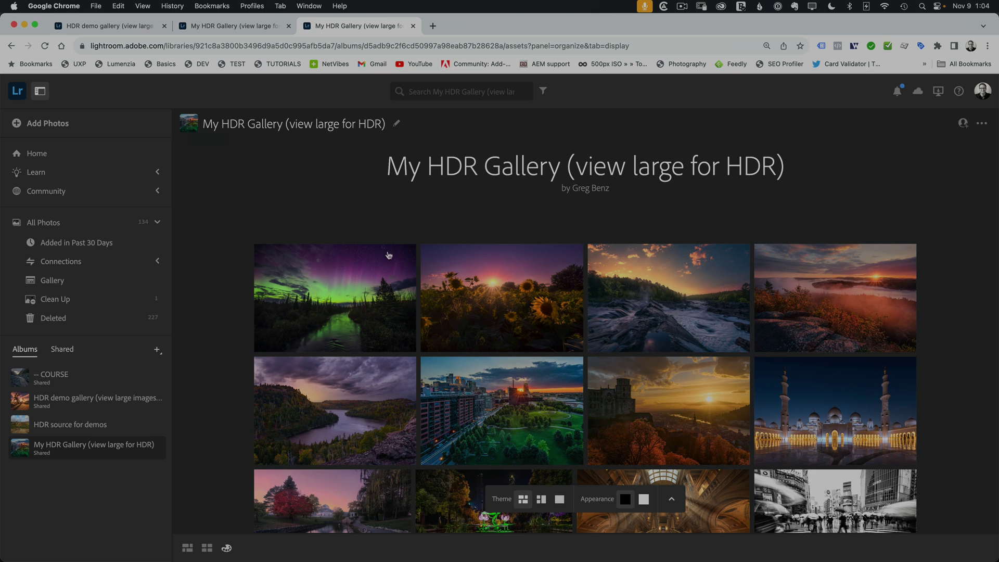
Insert a heading-free section break between the lake and city photos, then go to the HDR demo gallery tab
left_click_drag(500, 284, 599, 297)
left_click_drag(629, 302, 418, 407)
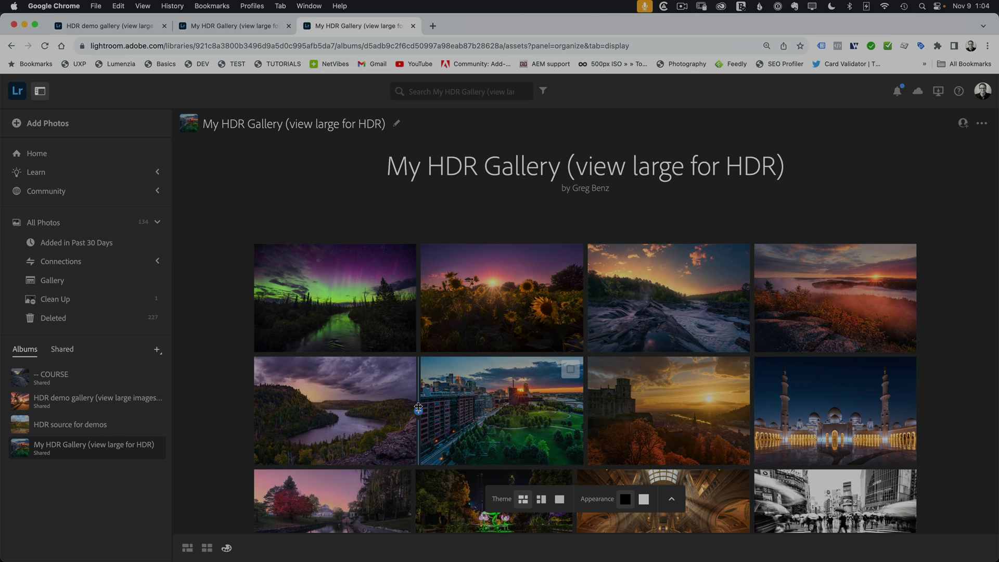
left_click(419, 408)
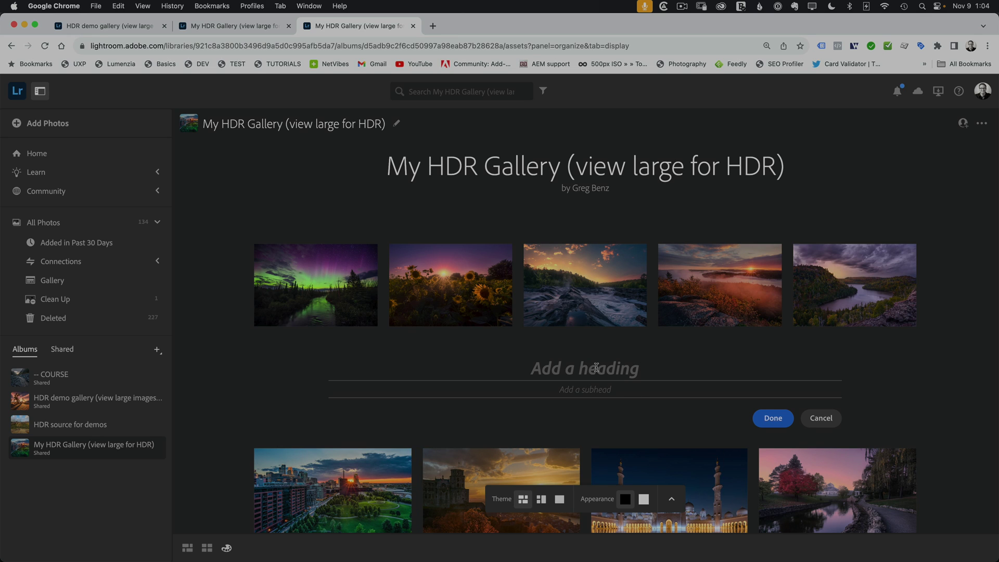
left_click(771, 420)
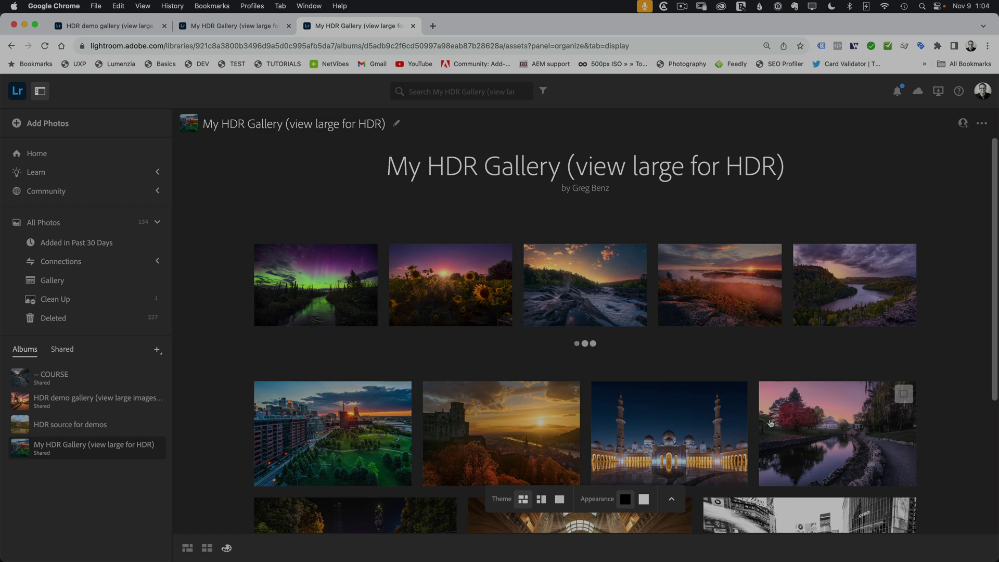
scroll(646, 357, "down", 3)
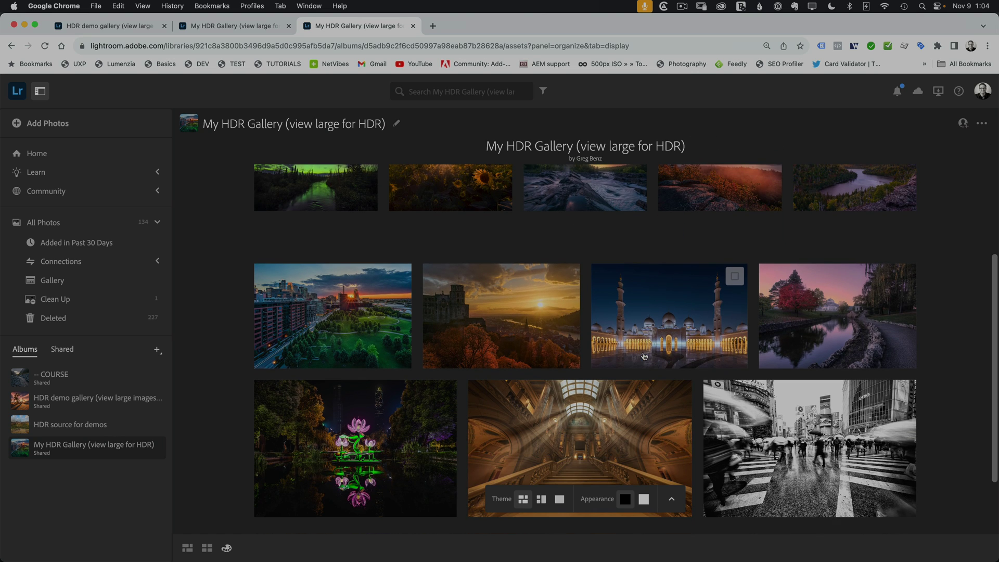
scroll(624, 229, "up", 3)
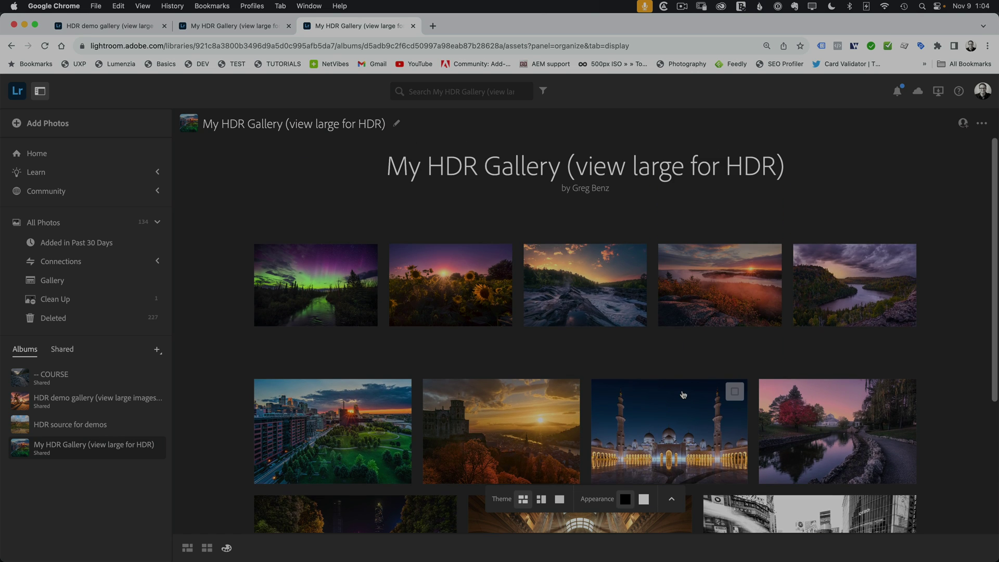
left_click(122, 26)
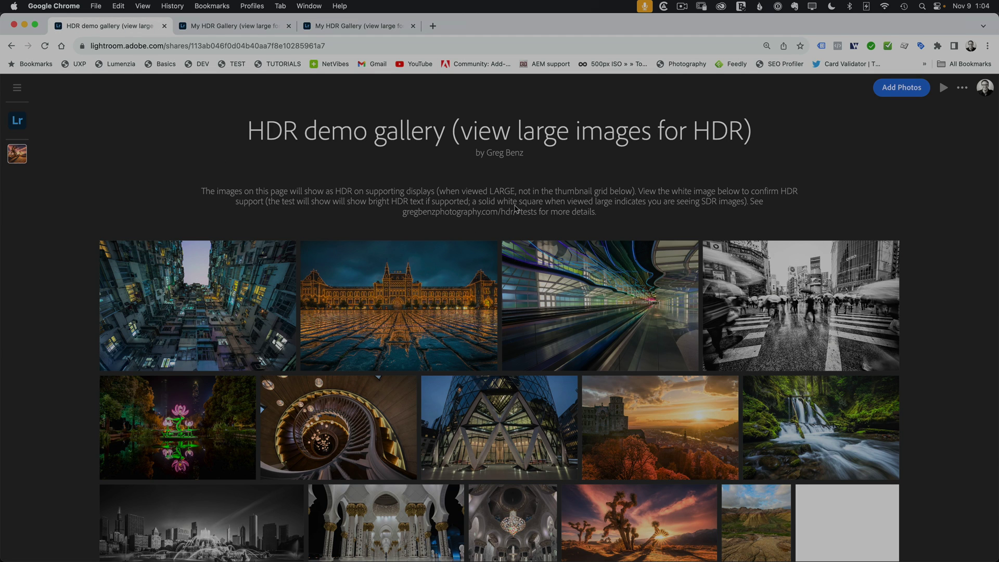
Reload the public gallery tab to show the new sections and author line, then return to Lightroom Classic
left_click(345, 25)
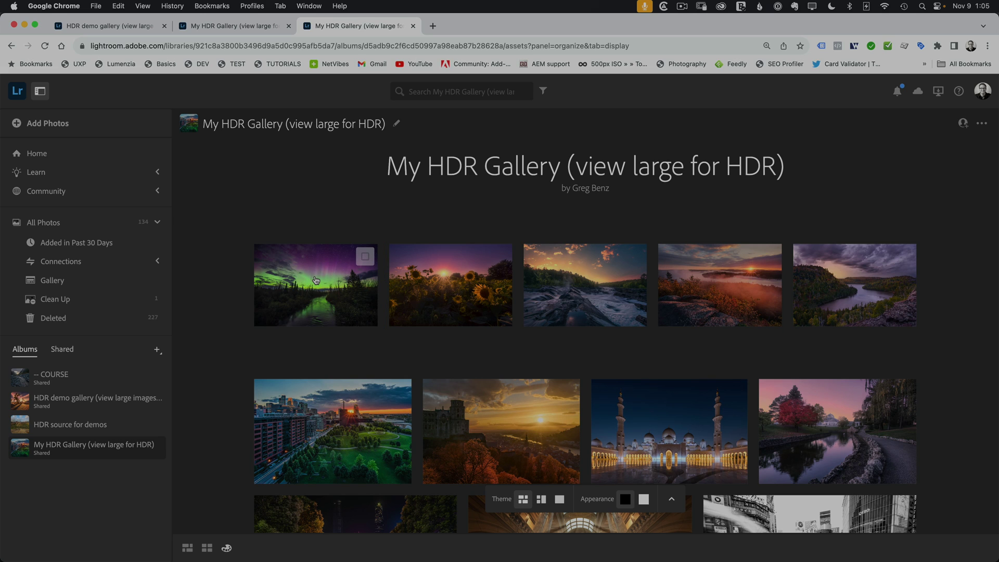
left_click(232, 27)
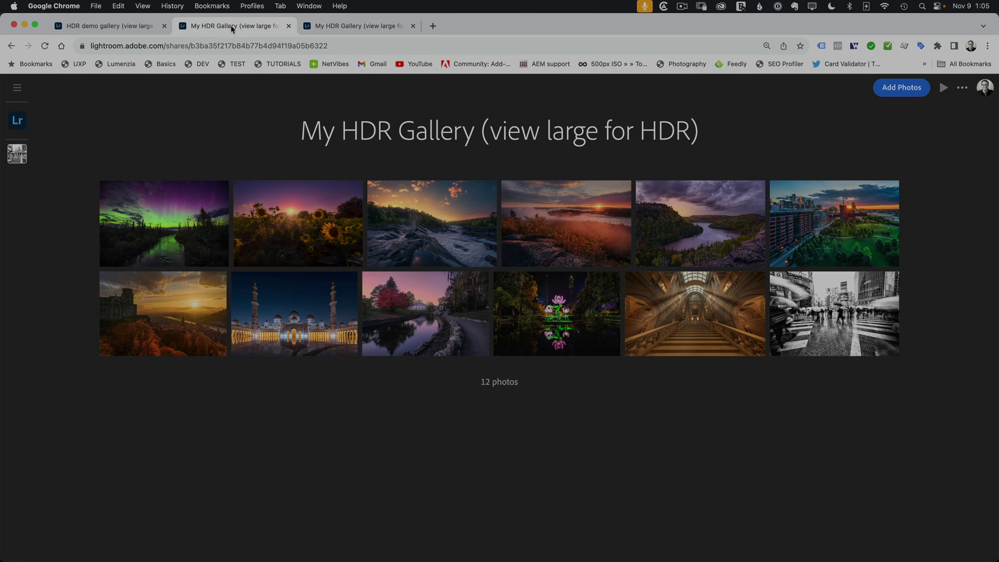
key("super+r")
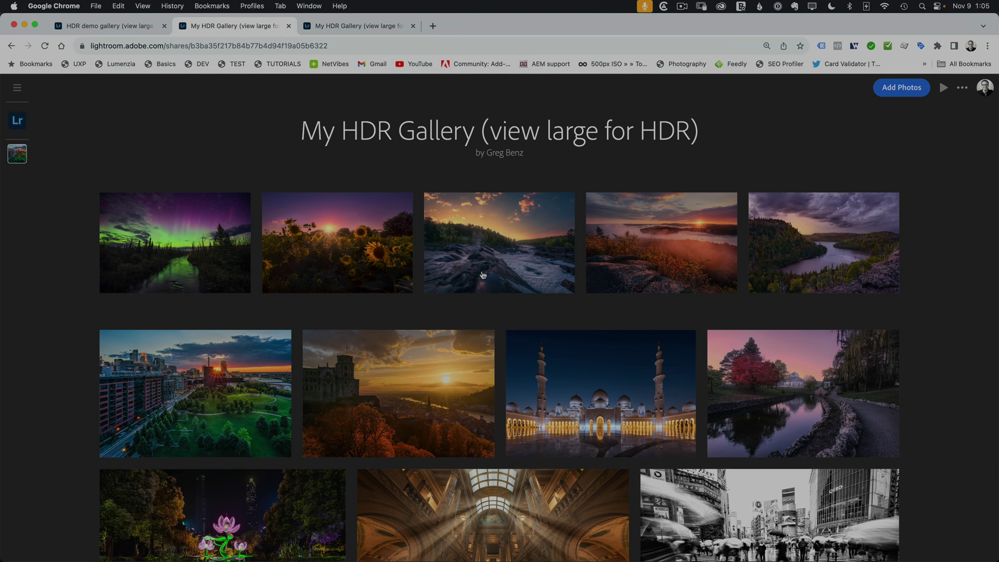
key("super+Tab")
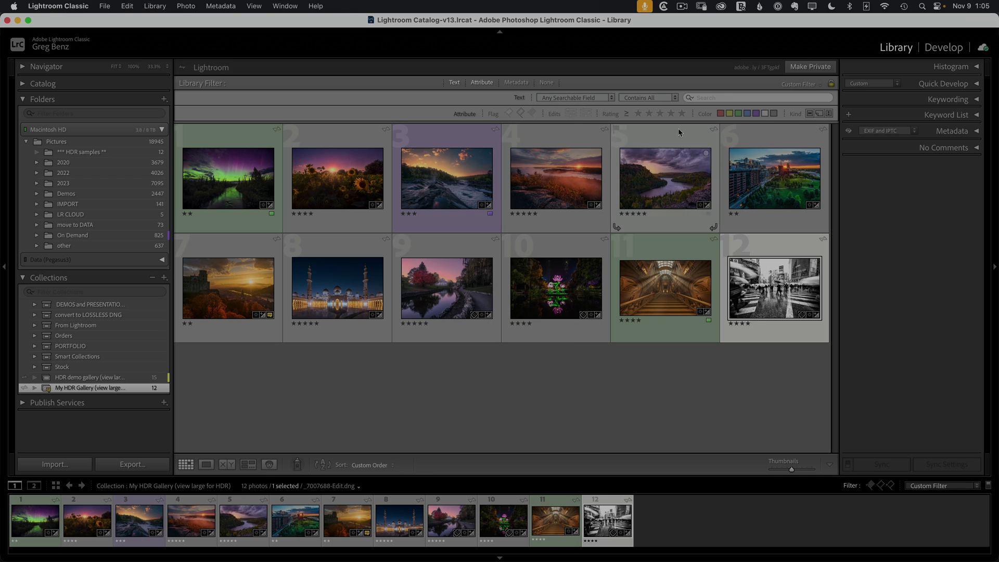
Copy the collection's adobe.ly public share link to the clipboard
left_click(739, 69)
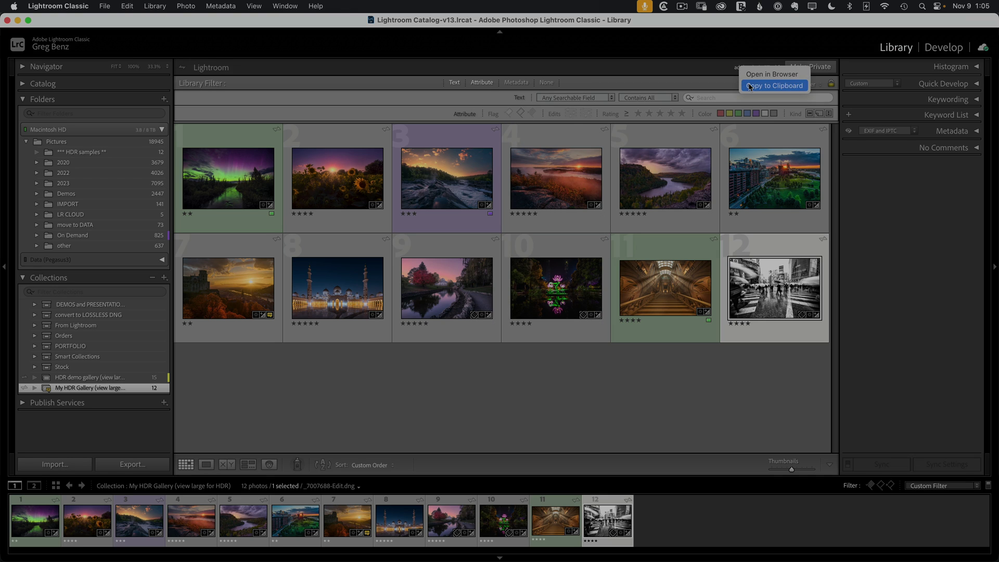
left_click(750, 87)
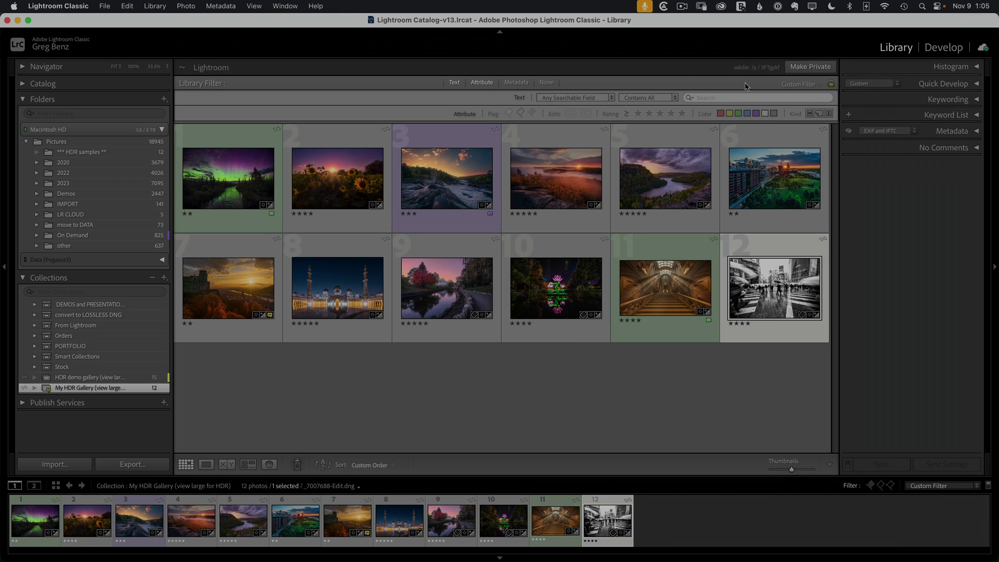